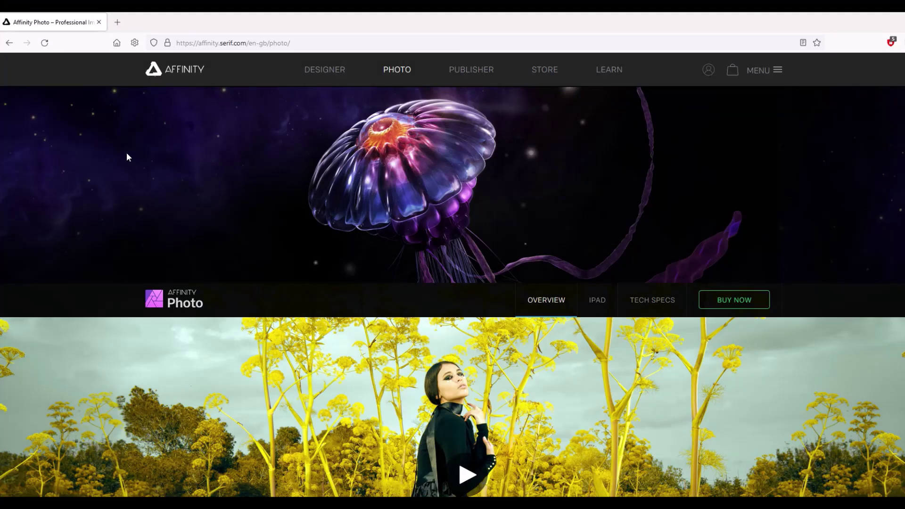
Step: Look through the Affinity Photo product page, including its awards and the feature list under "Trusted by professionals"
{"action": "scroll", "coordinate": [127, 154], "scroll_direction": "down", "scroll_amount": 3}
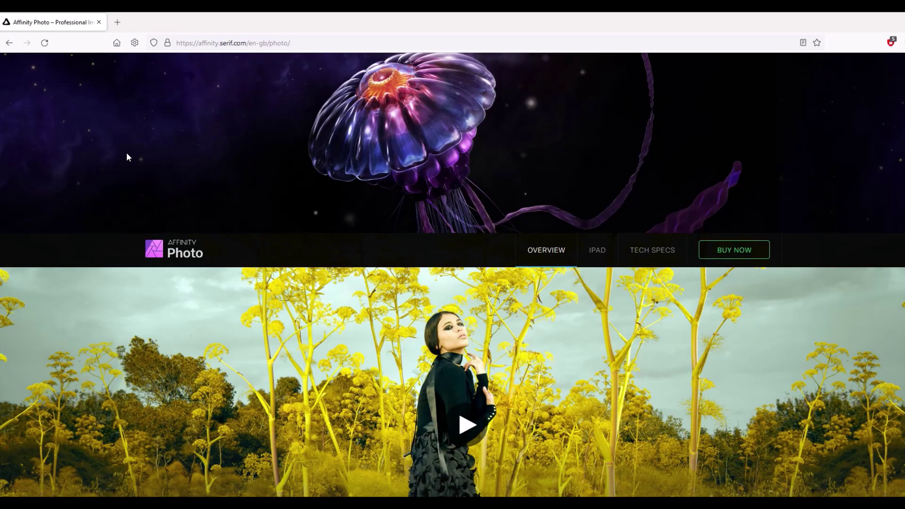
{"action": "scroll", "coordinate": [126, 153], "scroll_direction": "down", "scroll_amount": 3}
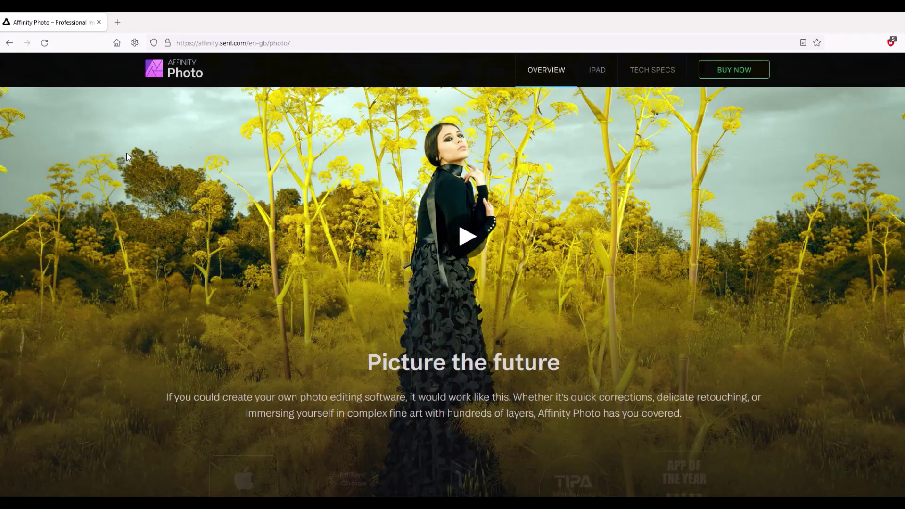
{"action": "scroll", "coordinate": [128, 157], "scroll_direction": "down", "scroll_amount": 4}
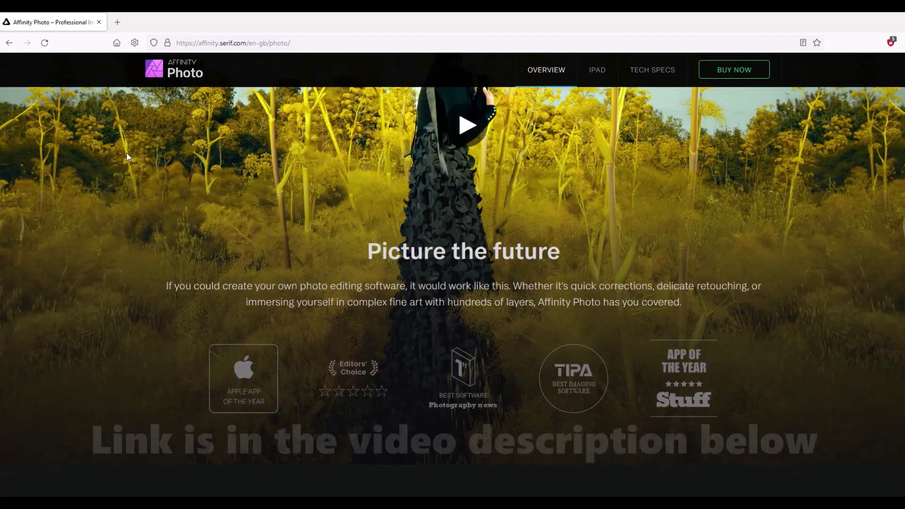
{"action": "scroll", "coordinate": [127, 156], "scroll_direction": "down", "scroll_amount": 5}
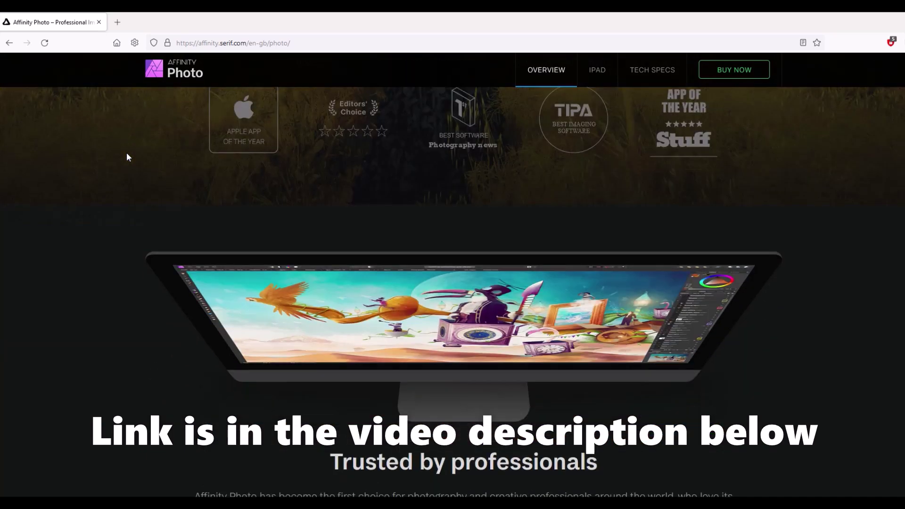
{"action": "scroll", "coordinate": [126, 157], "scroll_direction": "down", "scroll_amount": 5}
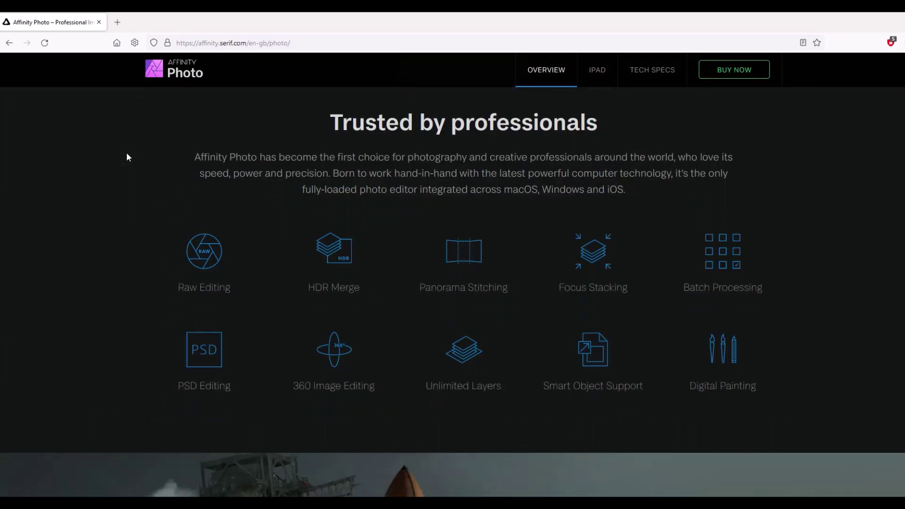
{"action": "scroll", "coordinate": [156, 206], "scroll_direction": "down", "scroll_amount": 1}
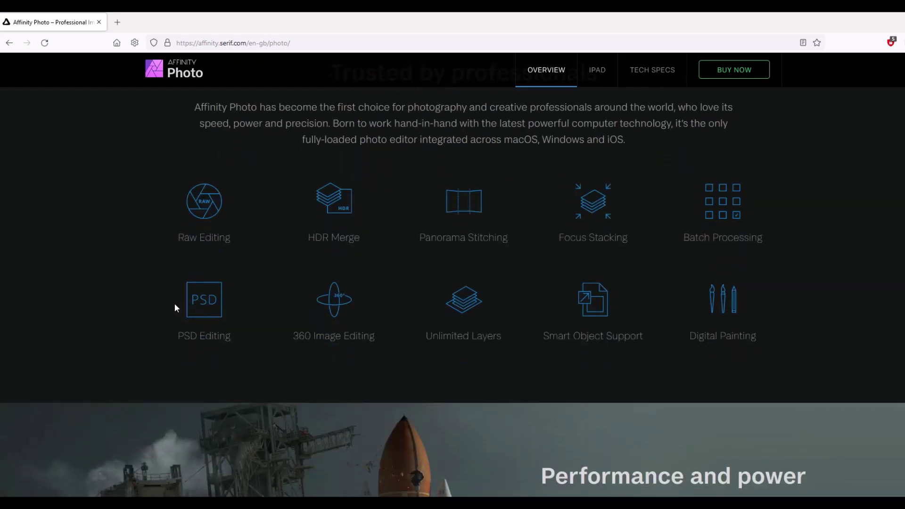
{"action": "scroll", "coordinate": [178, 282], "scroll_direction": "up", "scroll_amount": 9}
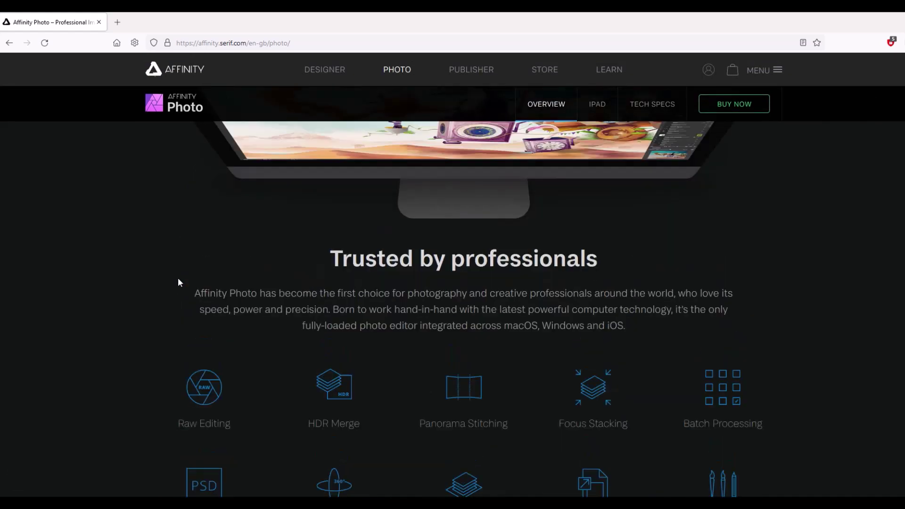
{"action": "scroll", "coordinate": [178, 281], "scroll_direction": "up", "scroll_amount": 8}
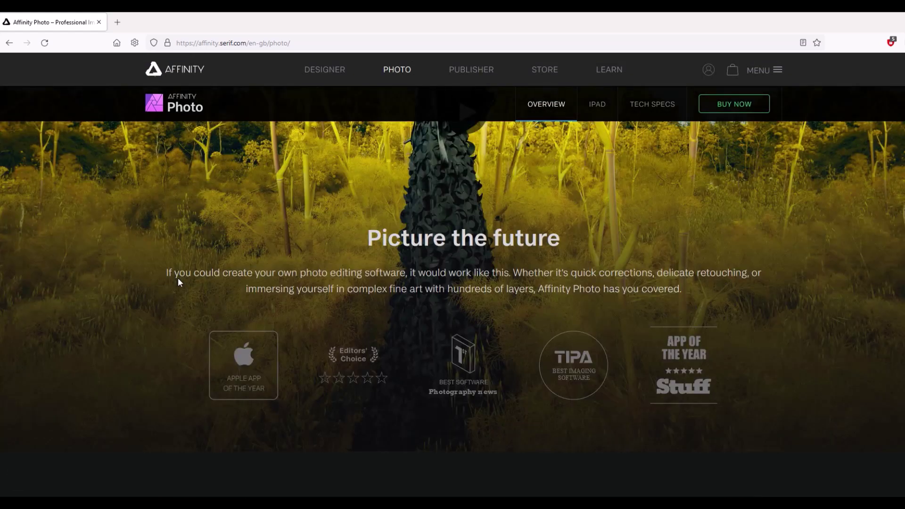
{"action": "scroll", "coordinate": [178, 282], "scroll_direction": "up", "scroll_amount": 3}
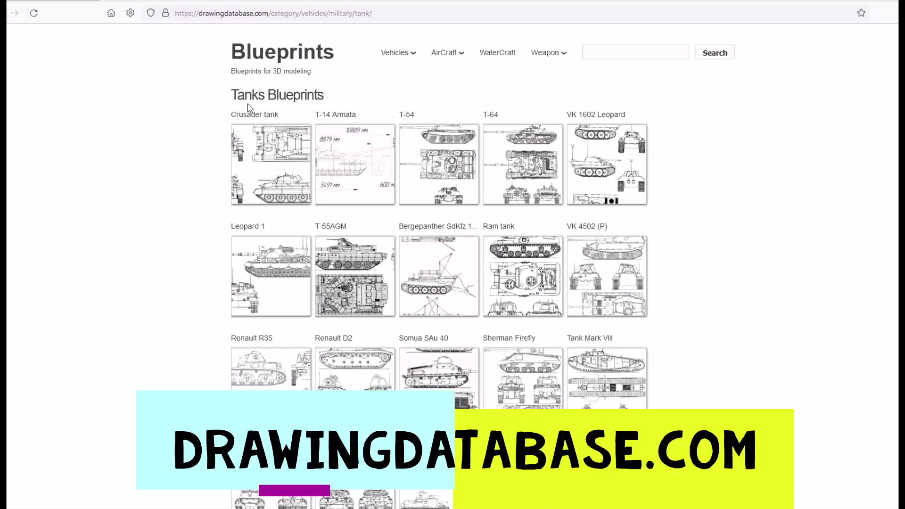
Step: Browse the military vehicle blueprints category on drawingdatabase.com
{"action": "mouse_move", "coordinate": [439, 60]}
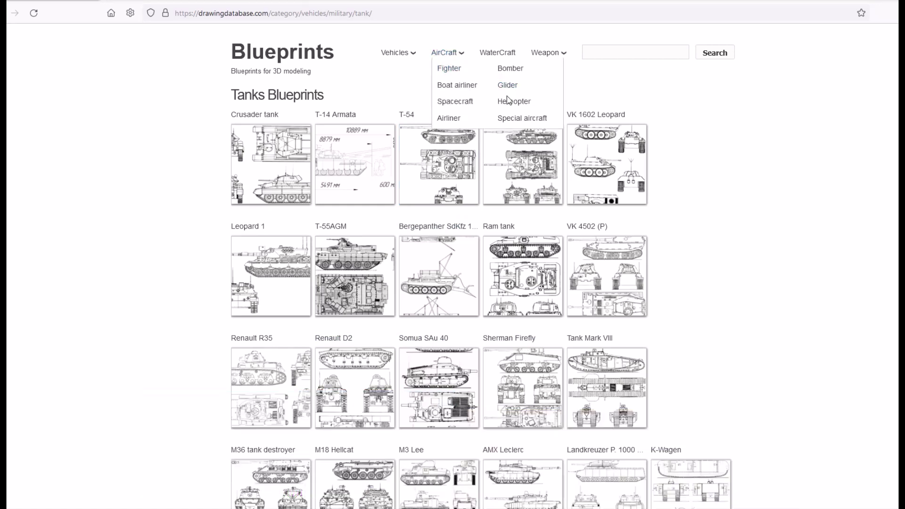
{"action": "mouse_move", "coordinate": [404, 55]}
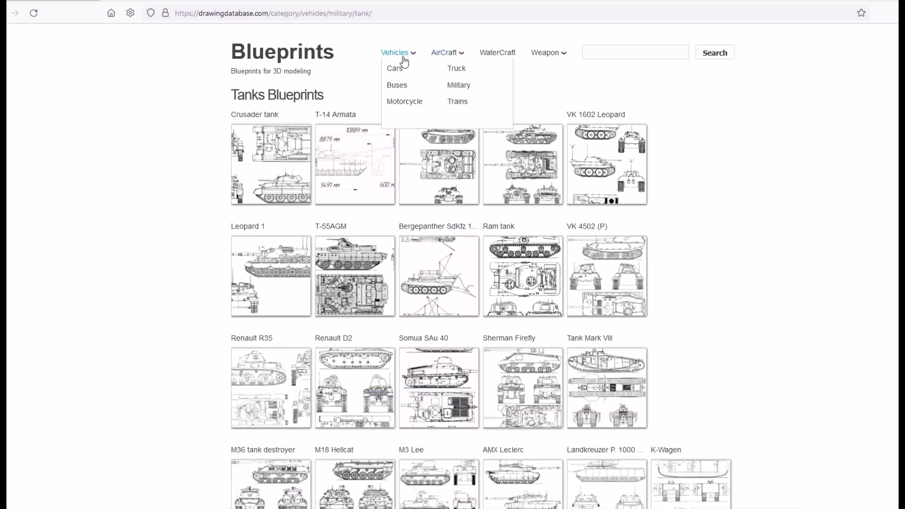
{"action": "left_click", "coordinate": [455, 87]}
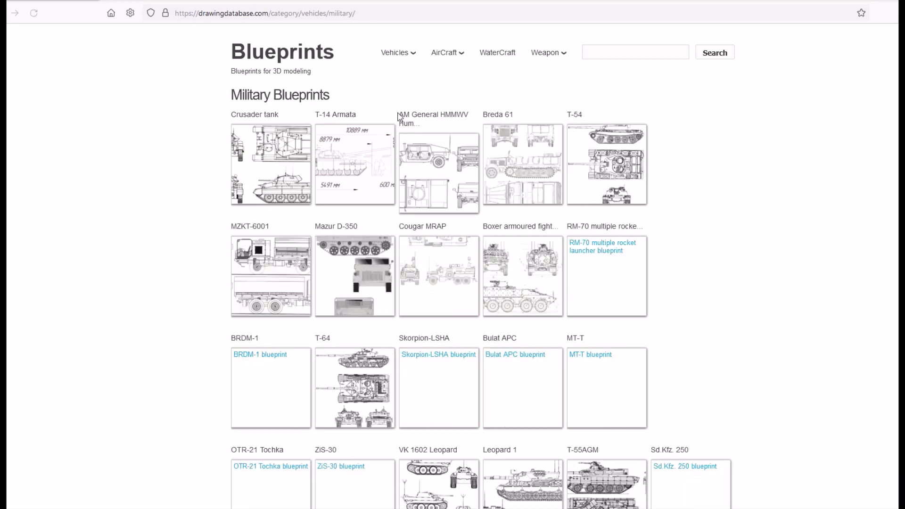
{"action": "scroll", "coordinate": [307, 220], "scroll_direction": "down", "scroll_amount": 1}
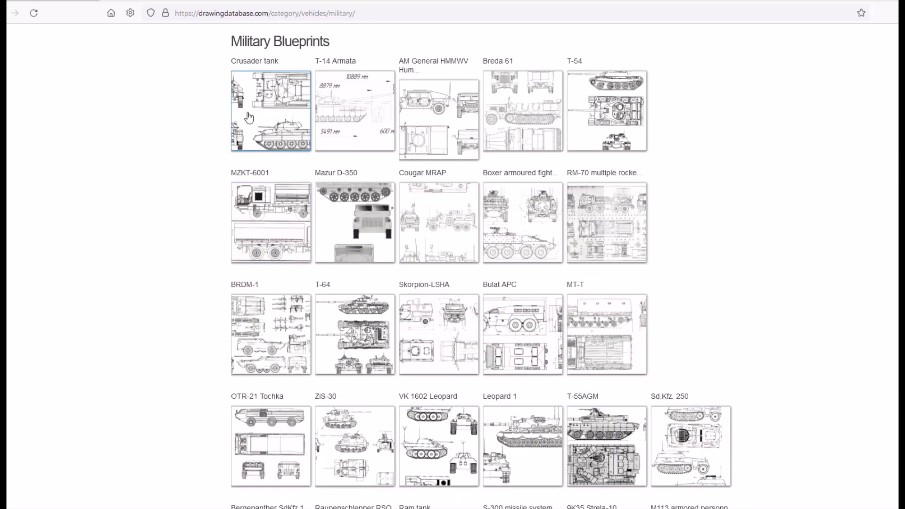
Step: View the Crusader tank blueprint and the related Italian aircraft carrier Aquila blueprint
{"action": "left_click", "coordinate": [282, 131]}
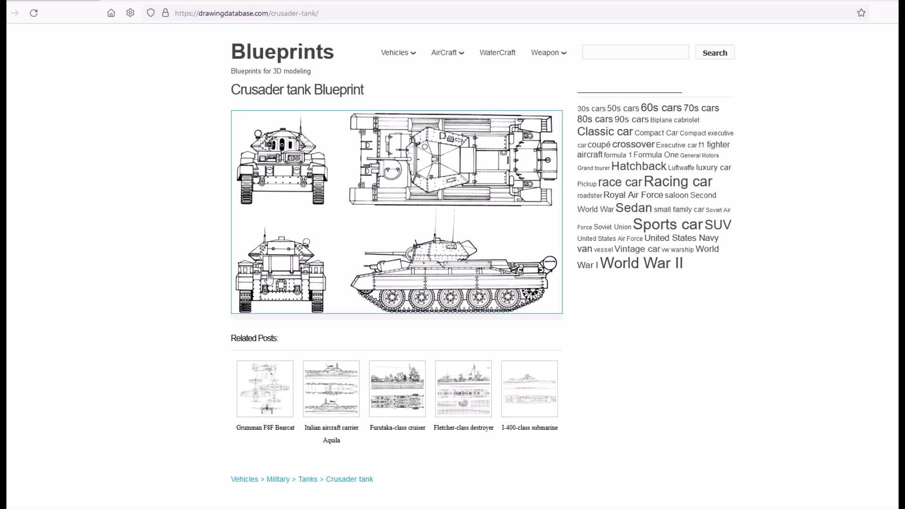
{"action": "scroll", "coordinate": [311, 310], "scroll_direction": "down", "scroll_amount": 1}
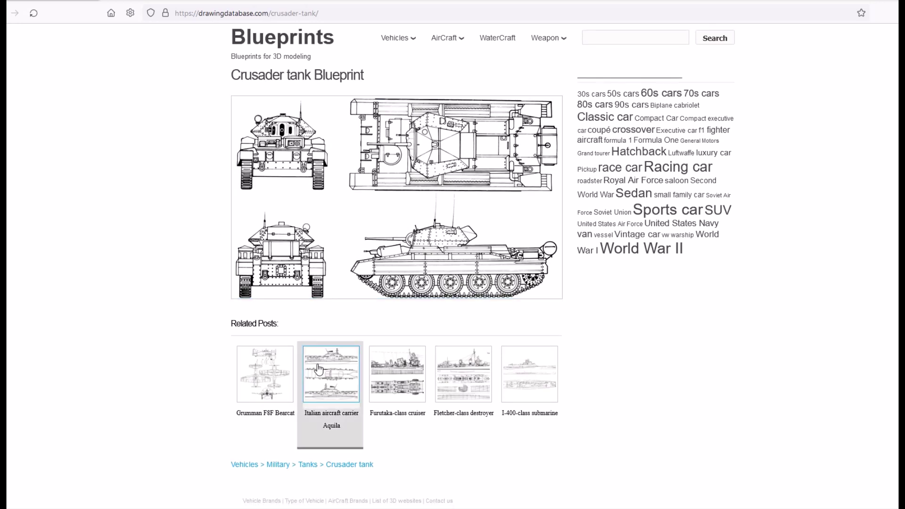
{"action": "left_click", "coordinate": [332, 382]}
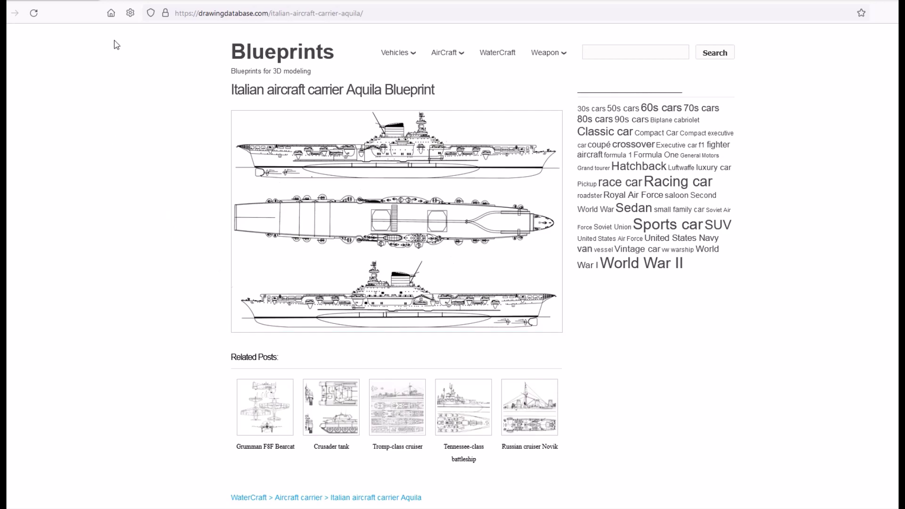
Step: Switch to pngtree.com and look through the "white grid" PNG images for a suitable grid
{"action": "left_click", "coordinate": [132, 3]}
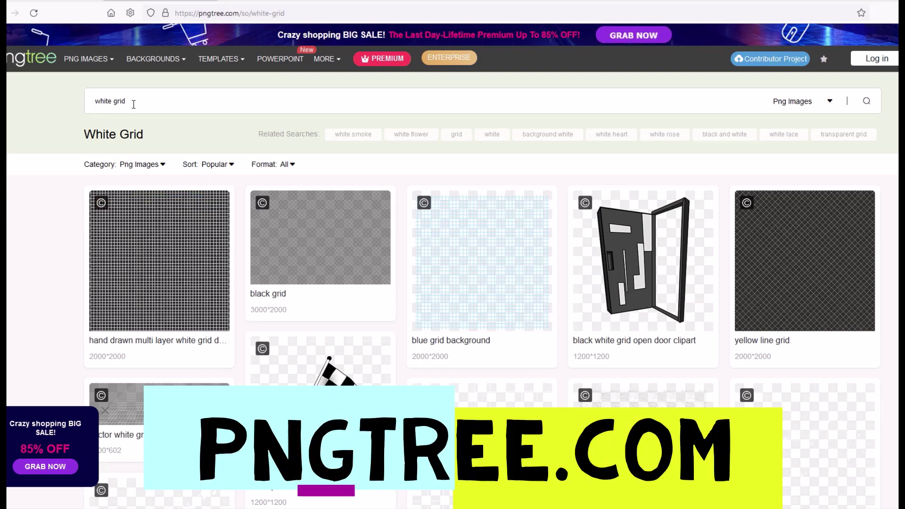
{"action": "scroll", "coordinate": [464, 268], "scroll_direction": "down", "scroll_amount": 2}
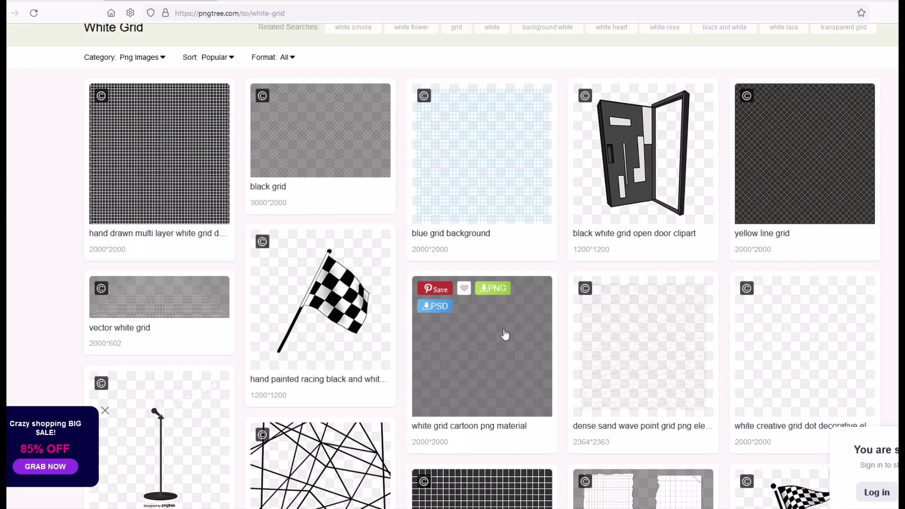
{"action": "scroll", "coordinate": [777, 353], "scroll_direction": "down", "scroll_amount": 3}
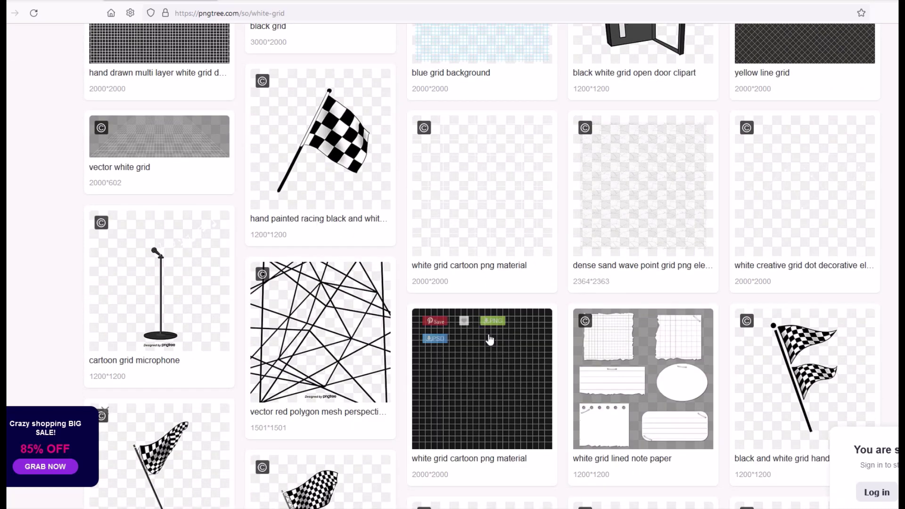
{"action": "scroll", "coordinate": [467, 263], "scroll_direction": "up", "scroll_amount": 2}
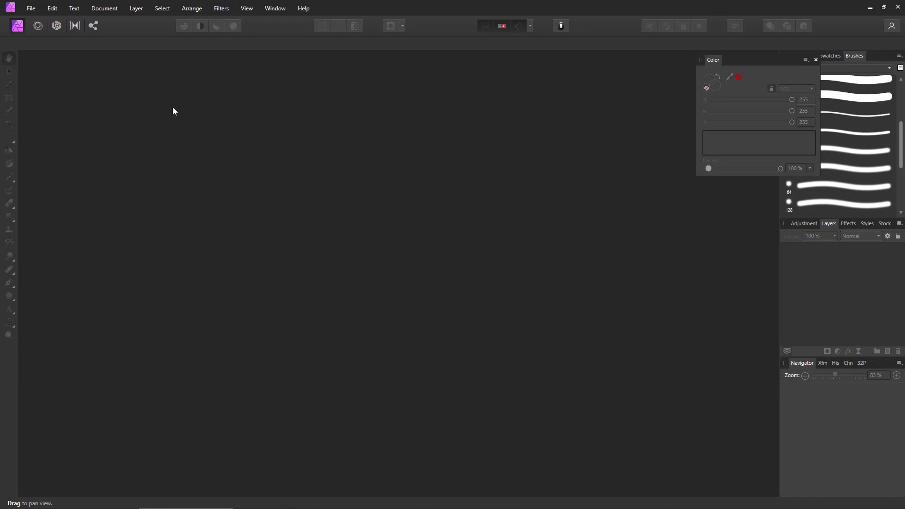
Step: In Affinity Photo, create a new document 1500 px wide and 1000 px high at 300 DPI, and make its background transparent
{"action": "left_click", "coordinate": [31, 8]}
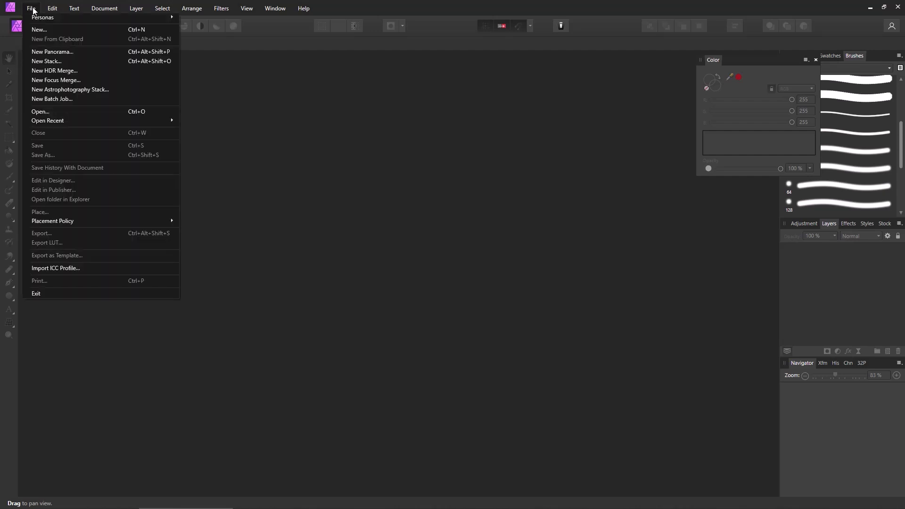
{"action": "left_click", "coordinate": [37, 29]}
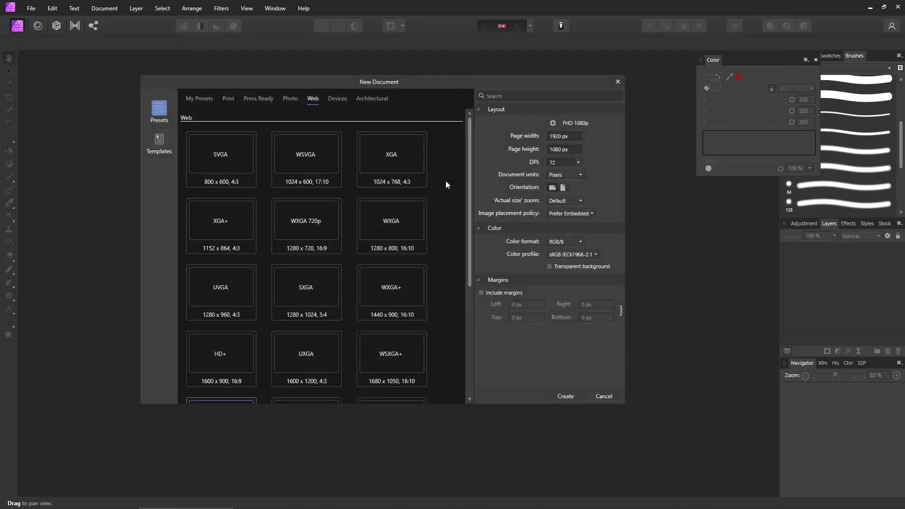
{"action": "left_click", "coordinate": [516, 135]}
{"action": "type", "text": "1500"}
{"action": "key", "text": "Tab"}
{"action": "key", "text": "Tab"}
{"action": "key", "text": "shift+Tab"}
{"action": "left_click", "coordinate": [545, 150]}
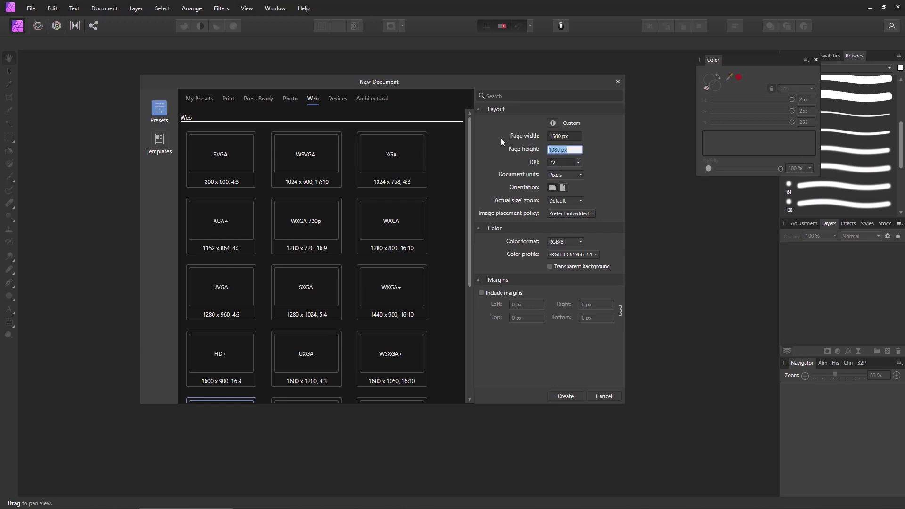
{"action": "type", "text": "1000"}
{"action": "type", "text": "300"}
{"action": "left_click", "coordinate": [572, 397]}
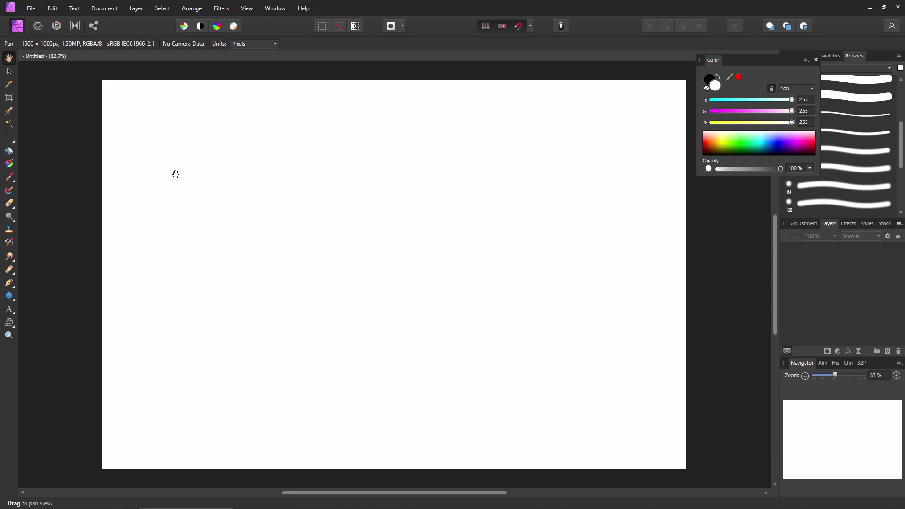
{"action": "left_click", "coordinate": [104, 8]}
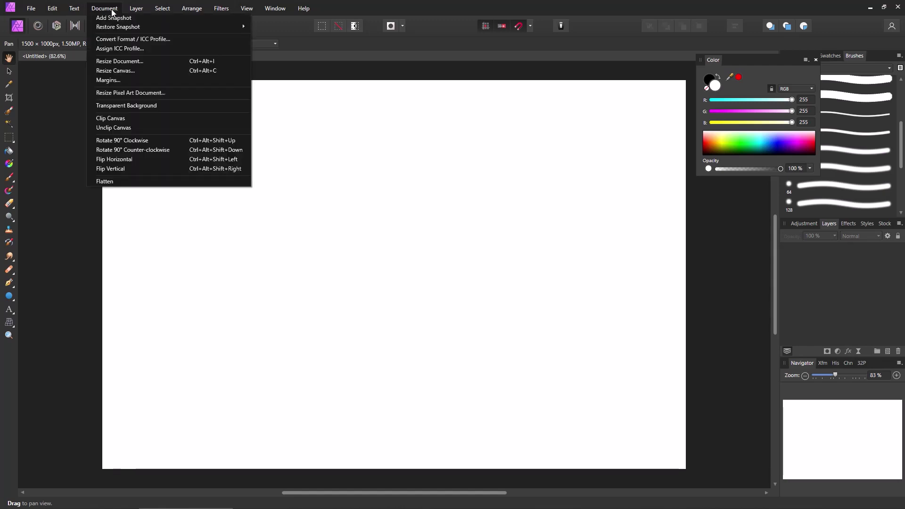
{"action": "left_click", "coordinate": [118, 107]}
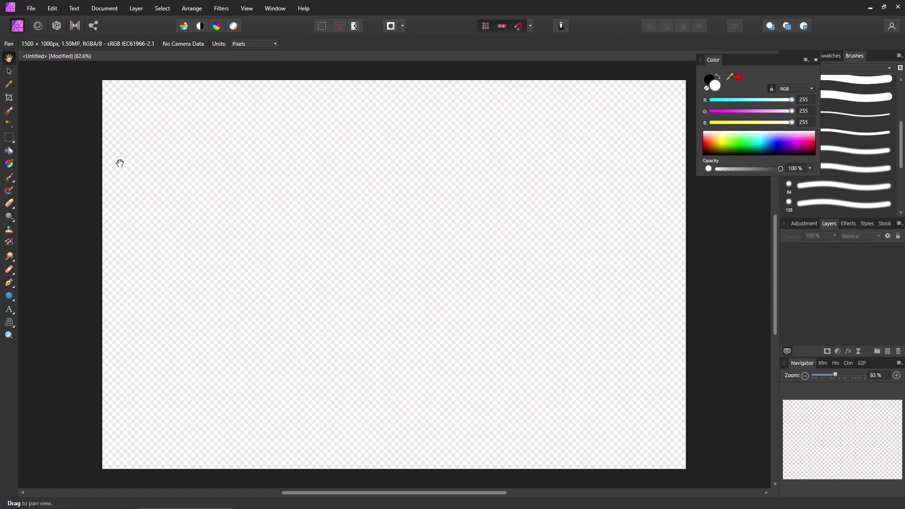
Step: Place the image Metal Textured Dark.jpg on the canvas, sized to cover most of the page
{"action": "left_click", "coordinate": [32, 8]}
{"action": "left_click", "coordinate": [71, 164]}
{"action": "left_click", "coordinate": [31, 8]}
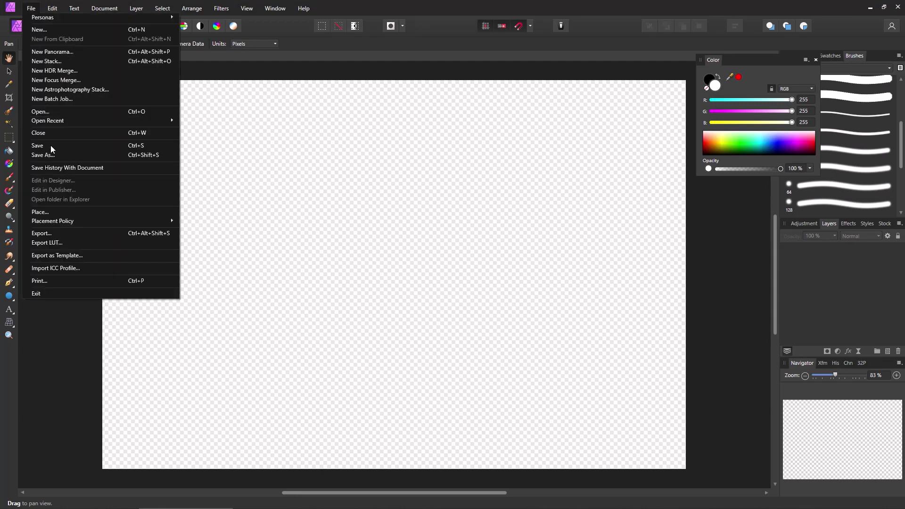
{"action": "left_click", "coordinate": [55, 211]}
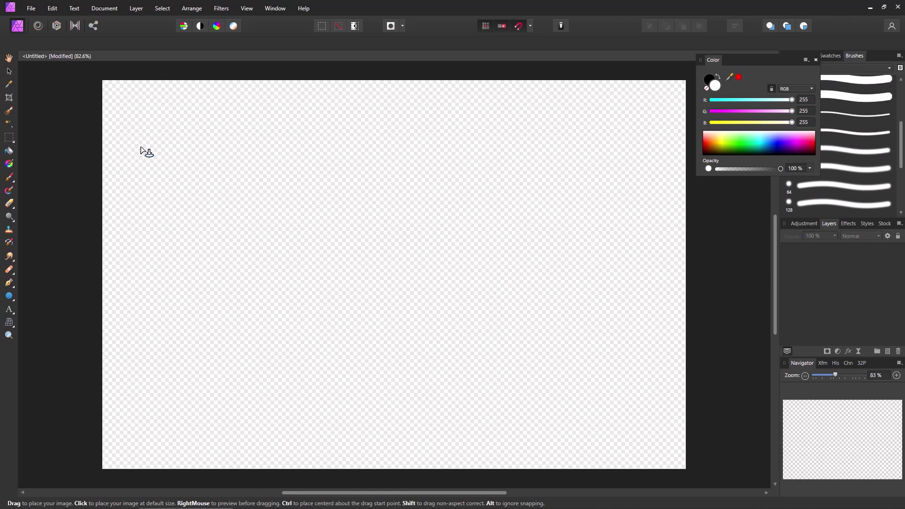
{"action": "left_click_drag", "start_coordinate": [129, 117], "coordinate": [658, 426]}
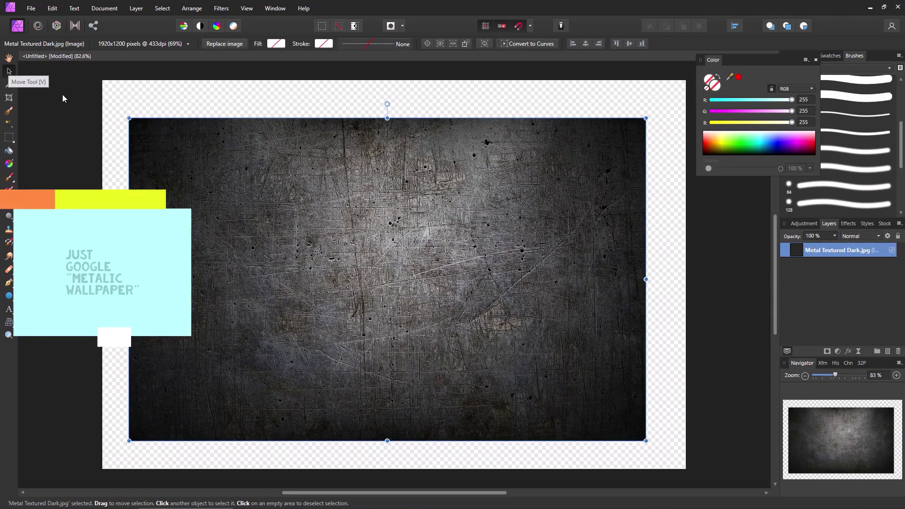
Step: Move and scale the metal texture image so that it covers the whole canvas and is centred horizontally
{"action": "left_click_drag", "start_coordinate": [188, 167], "coordinate": [174, 137]}
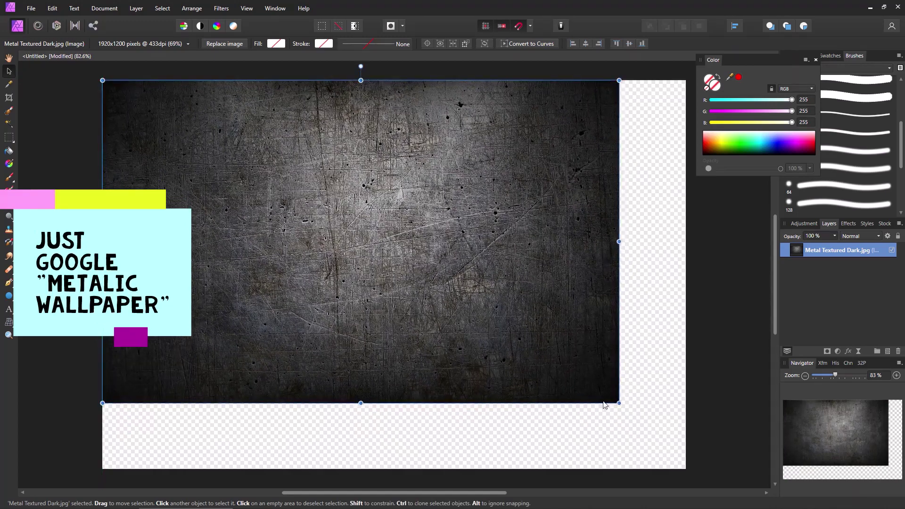
{"action": "left_click_drag", "start_coordinate": [619, 402], "coordinate": [682, 482]}
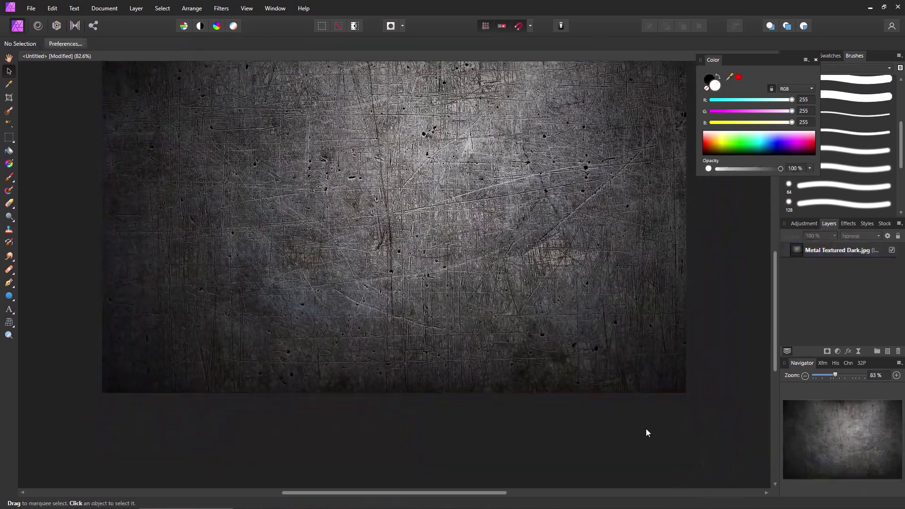
{"action": "scroll", "coordinate": [490, 323], "scroll_direction": "up", "scroll_amount": 3}
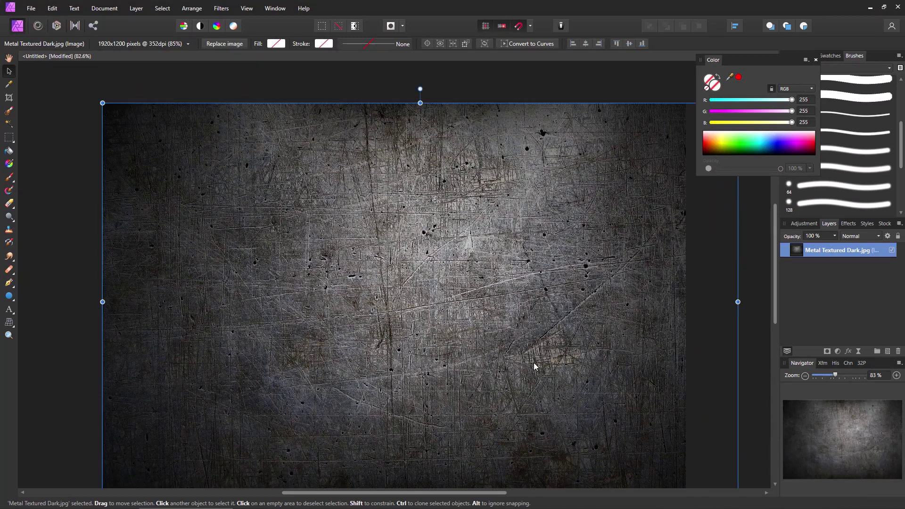
{"action": "left_click_drag", "start_coordinate": [731, 490], "coordinate": [728, 472]}
{"action": "left_click_drag", "start_coordinate": [517, 366], "coordinate": [464, 349]}
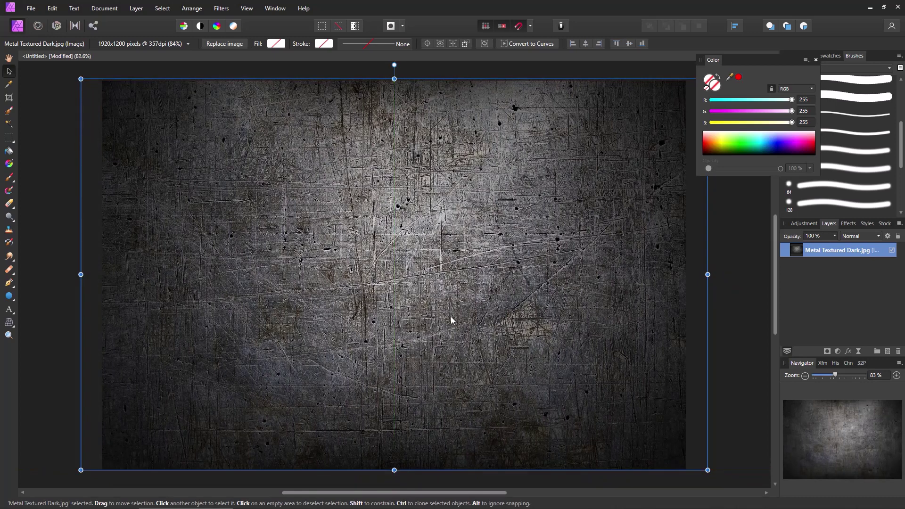
Step: Deselect the metal texture image and add an empty pixel layer above it
{"action": "left_click", "coordinate": [68, 212]}
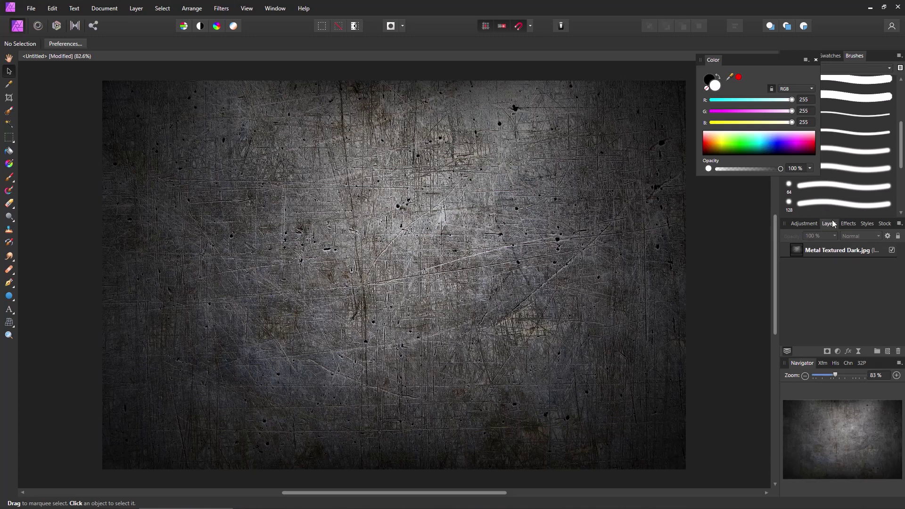
{"action": "left_click", "coordinate": [887, 352]}
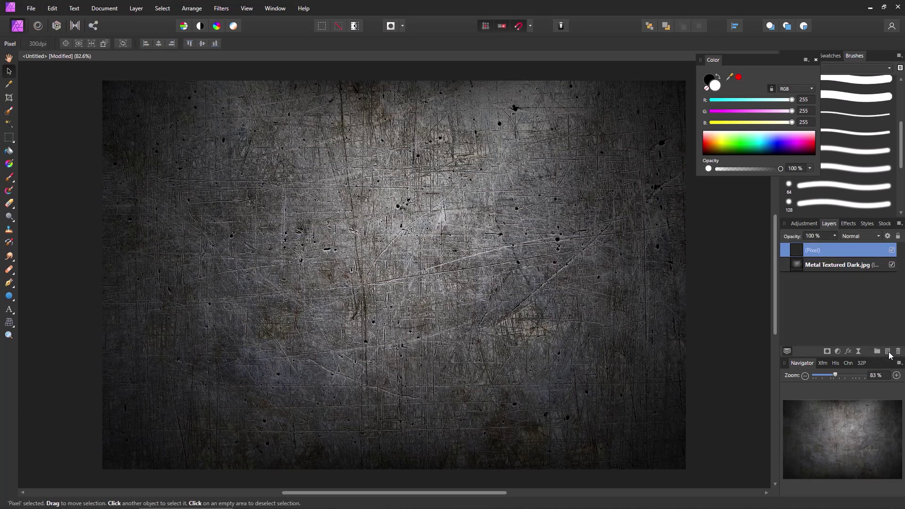
Step: Fill the empty pixel layer with a bright blue, RGB 20, 45, 255, using the Flood Fill tool
{"action": "left_click_drag", "start_coordinate": [773, 144], "coordinate": [775, 142]}
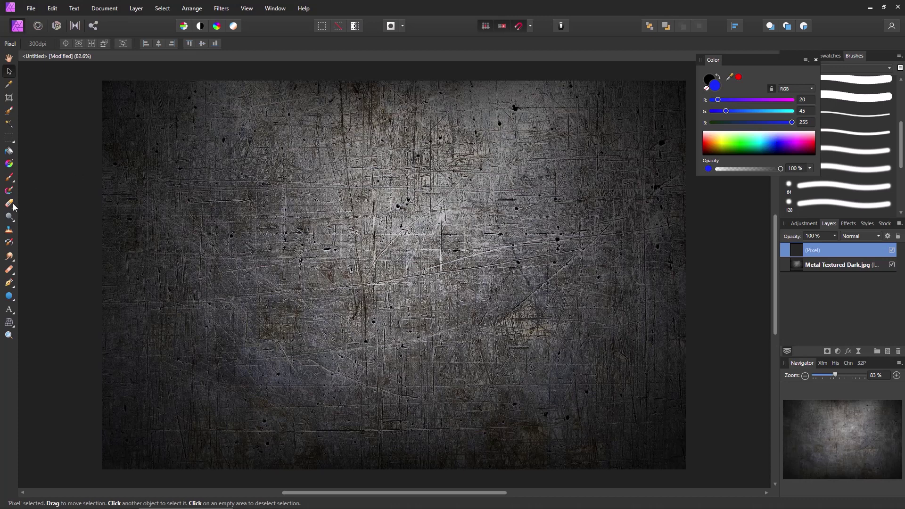
{"action": "left_click", "coordinate": [9, 151]}
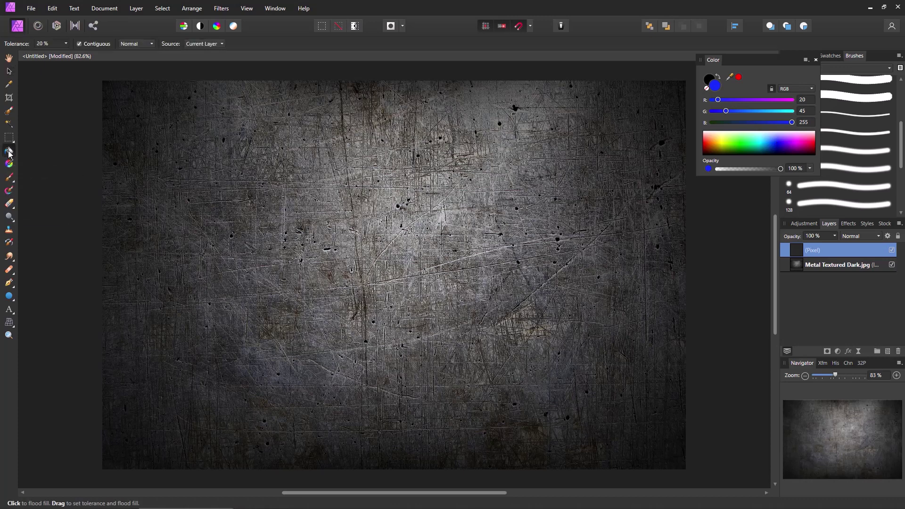
{"action": "left_click", "coordinate": [193, 188]}
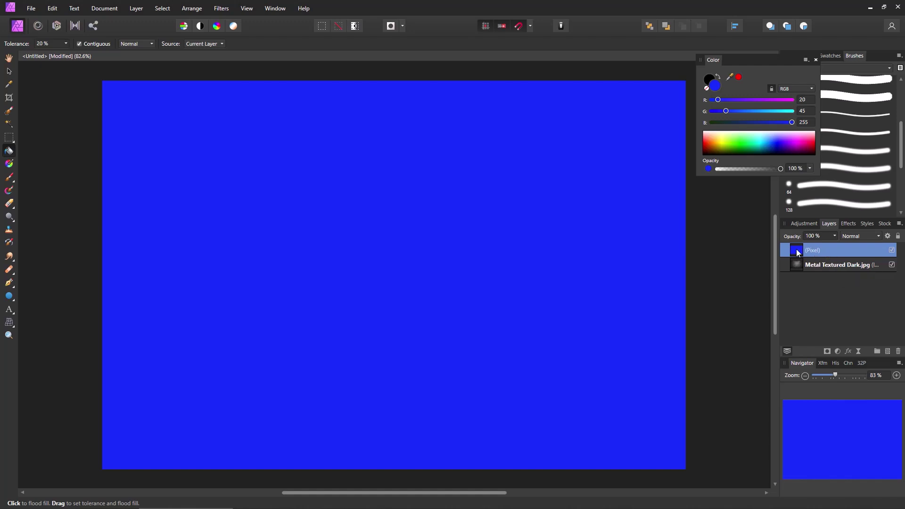
Step: Set the blue pixel layer's blend mode to Multiply so it tints the metal texture
{"action": "left_click", "coordinate": [849, 235]}
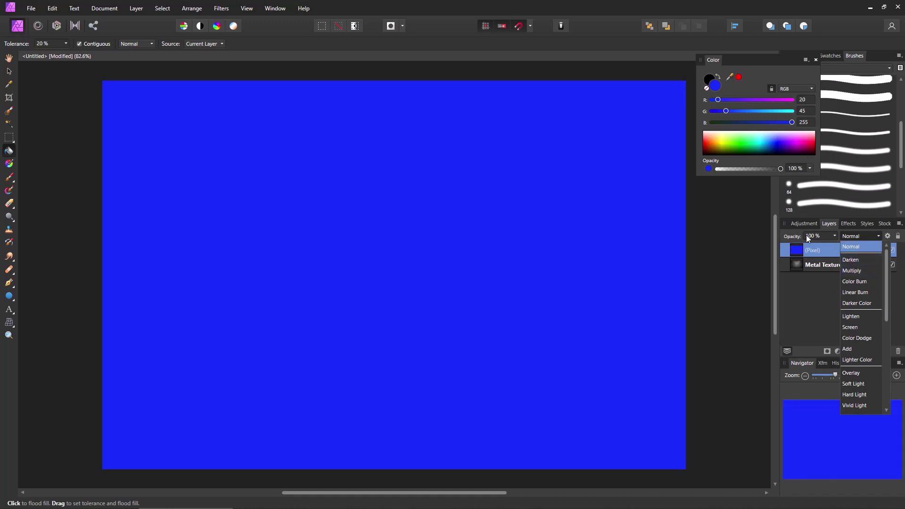
{"action": "left_click", "coordinate": [803, 254]}
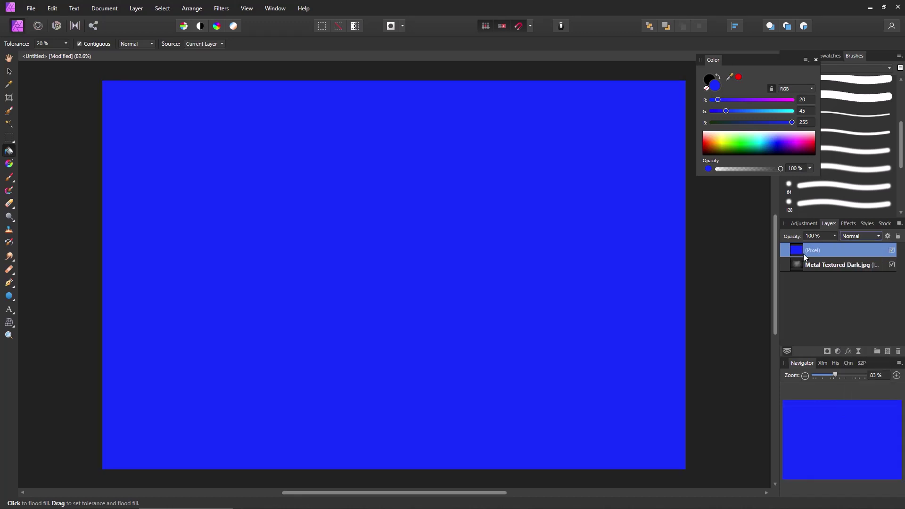
{"action": "left_click", "coordinate": [848, 234]}
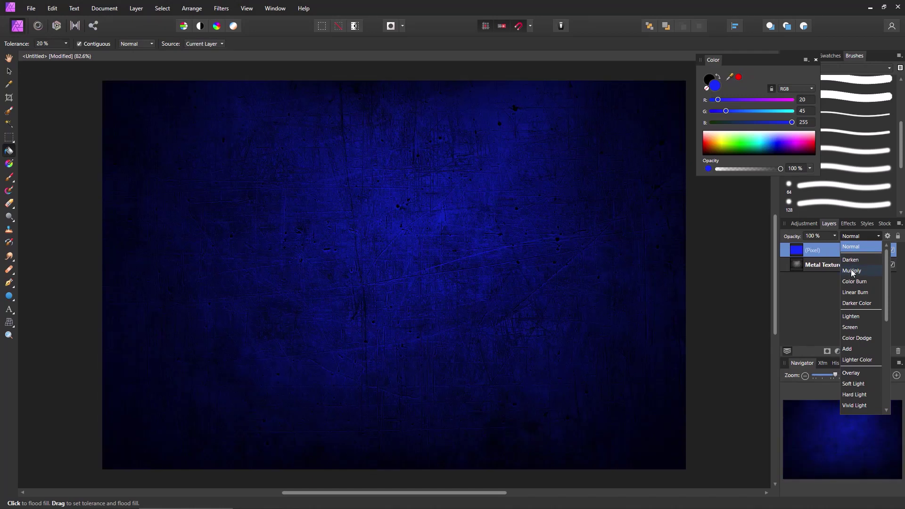
{"action": "left_click", "coordinate": [850, 270]}
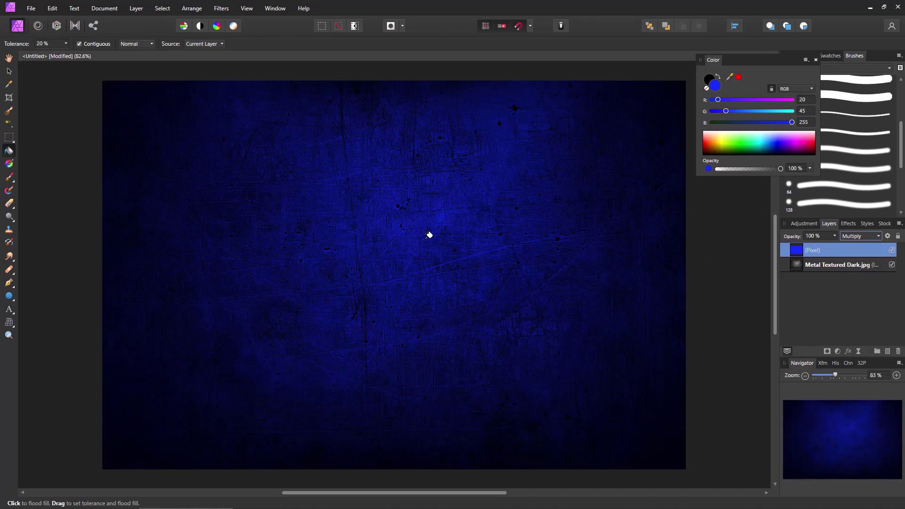
Step: Place the grid file lite.pdf over the left half of the canvas, scaled to about 118%
{"action": "left_click", "coordinate": [31, 8]}
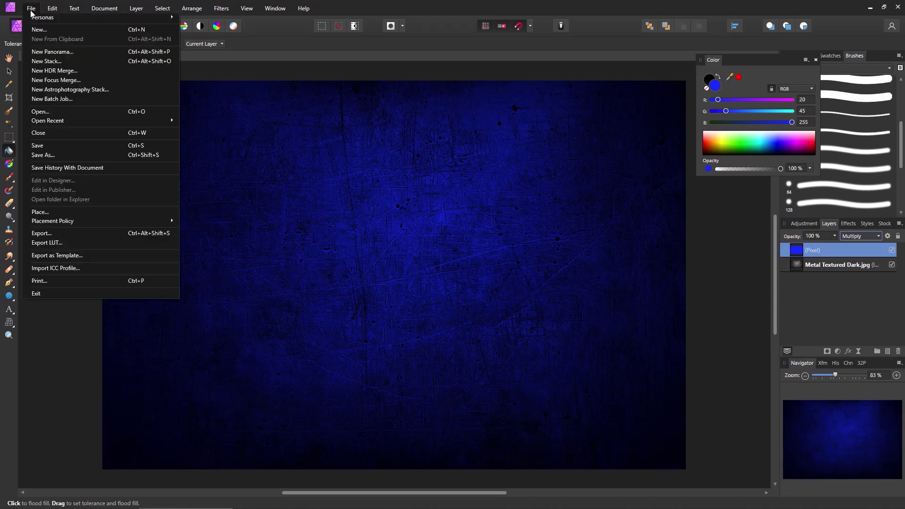
{"action": "left_click", "coordinate": [57, 212]}
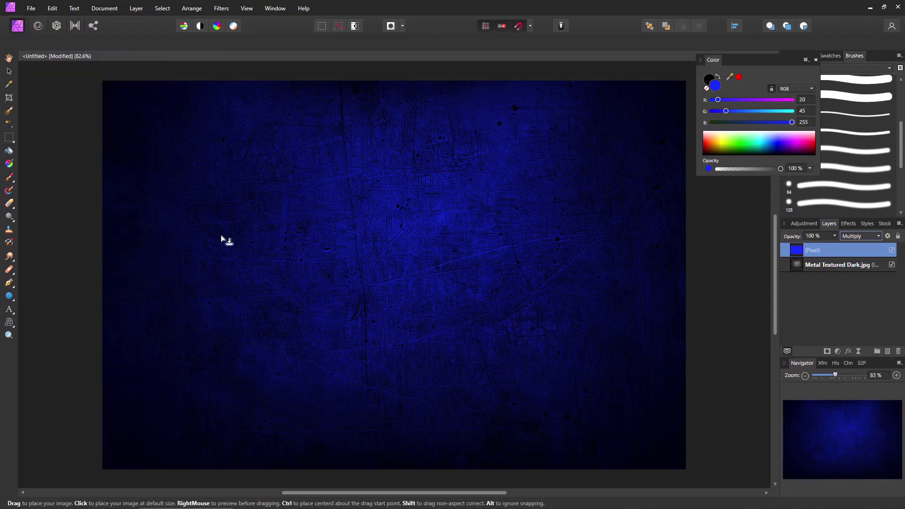
{"action": "left_click_drag", "start_coordinate": [153, 139], "coordinate": [481, 350]}
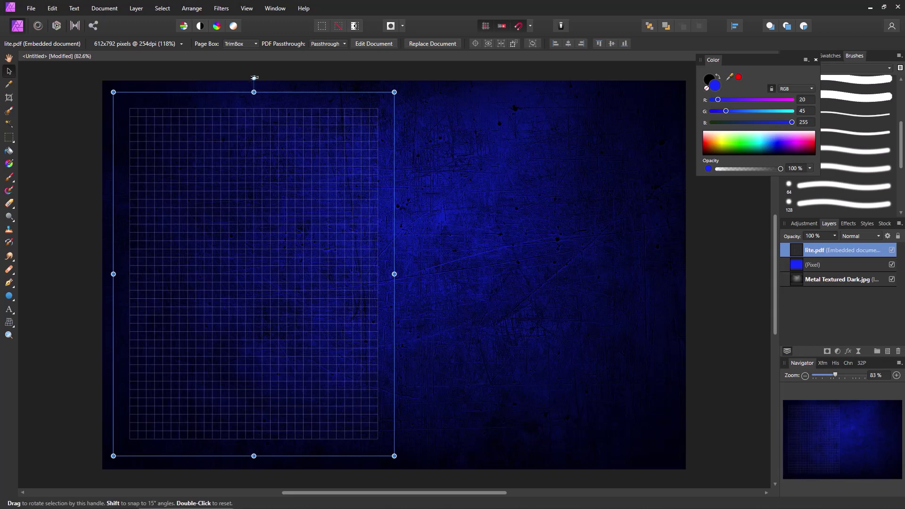
{"action": "left_click_drag", "start_coordinate": [254, 78], "coordinate": [435, 265]}
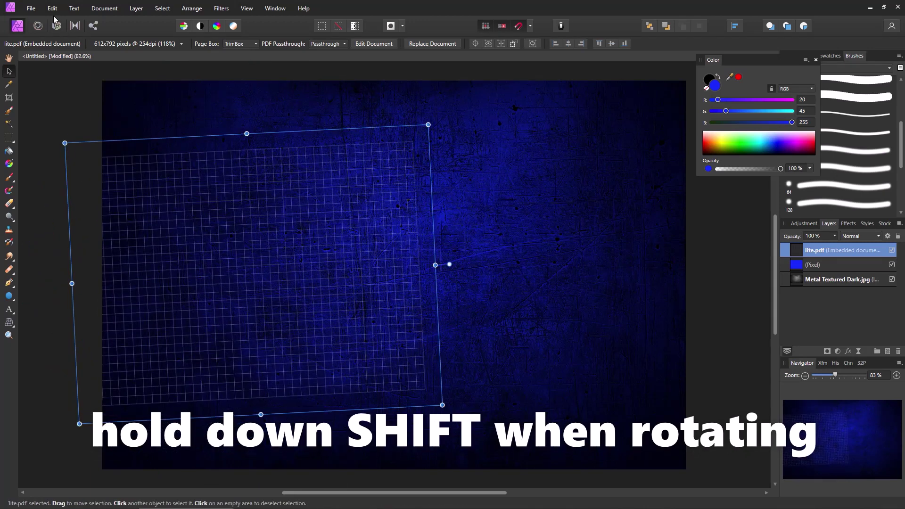
{"action": "left_click", "coordinate": [52, 8]}
{"action": "left_click", "coordinate": [63, 19]}
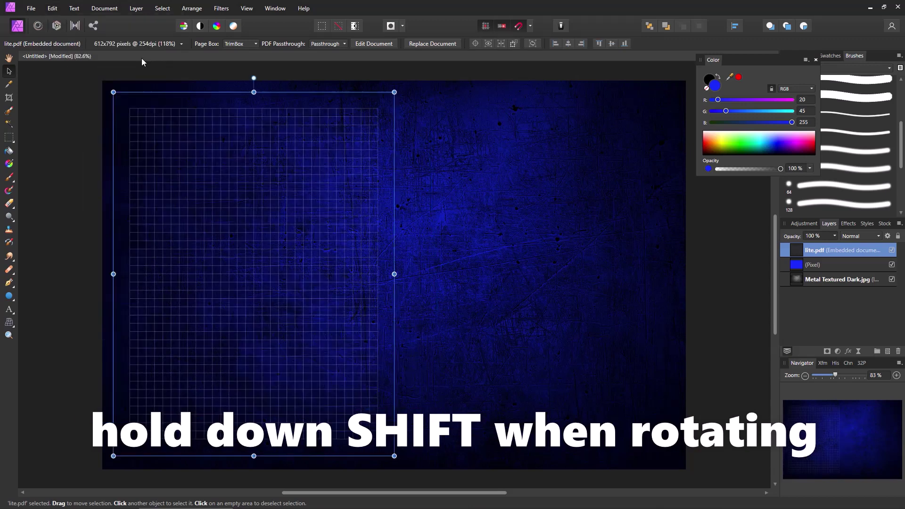
Step: Rotate the grid exactly 90° clockwise, then position and enlarge it over the canvas to about 195%
{"action": "left_click_drag", "start_coordinate": [253, 78], "coordinate": [425, 265]}
{"action": "left_click_drag", "start_coordinate": [245, 210], "coordinate": [264, 143]}
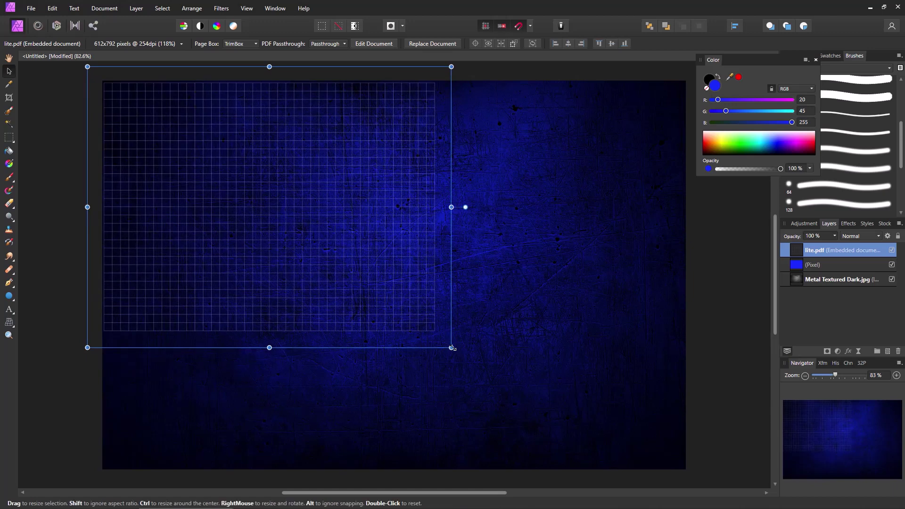
{"action": "left_click_drag", "start_coordinate": [450, 347], "coordinate": [718, 479]}
{"action": "left_click_drag", "start_coordinate": [477, 319], "coordinate": [490, 319]}
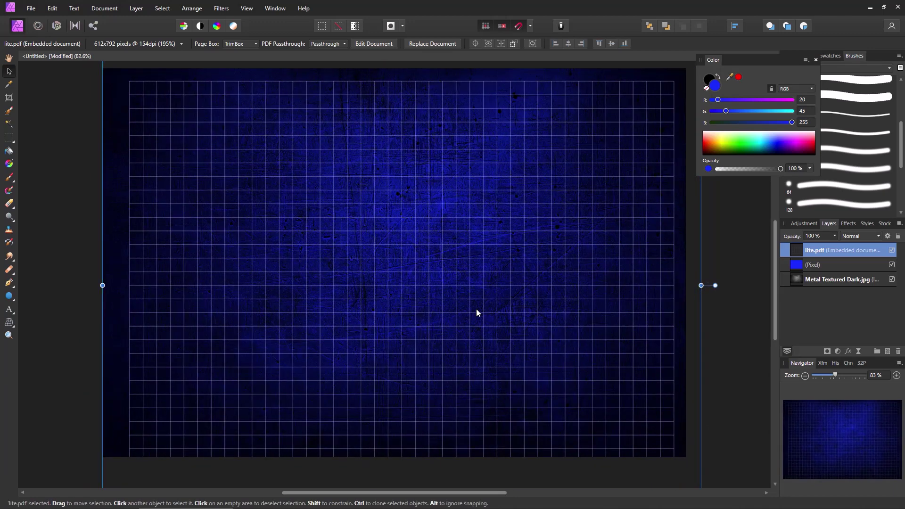
Step: Enlarge the grid from its two upper corners to about 210% so its lines cover the whole canvas, and deselect it
{"action": "scroll", "coordinate": [404, 288], "scroll_direction": "down", "scroll_amount": 2}
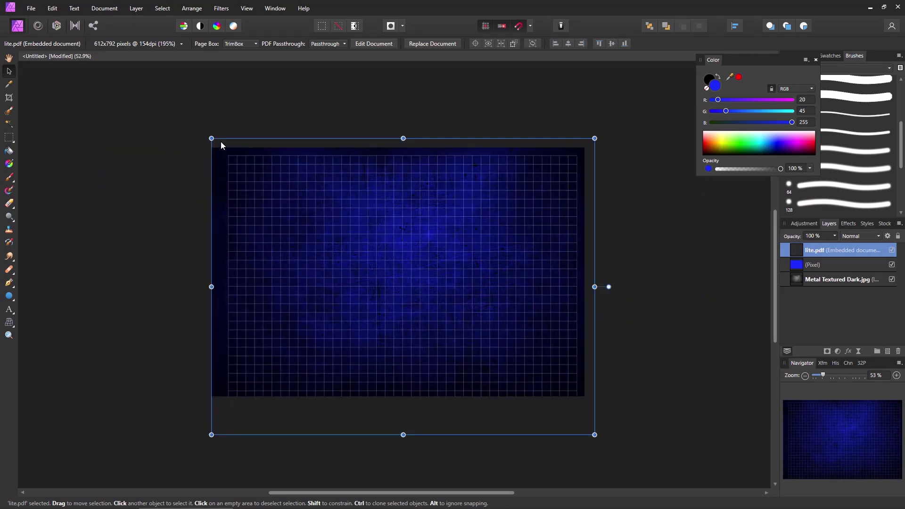
{"action": "left_click_drag", "start_coordinate": [211, 138], "coordinate": [193, 124]}
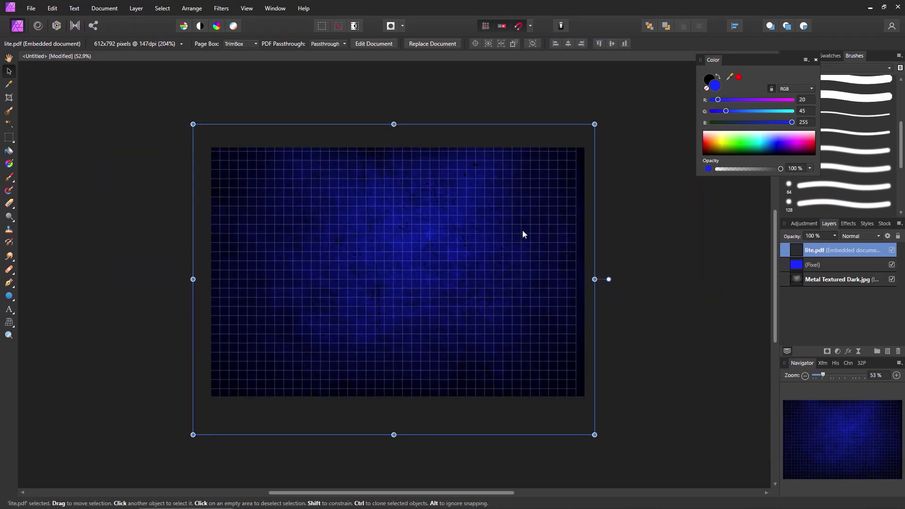
{"action": "left_click_drag", "start_coordinate": [594, 124], "coordinate": [604, 116]}
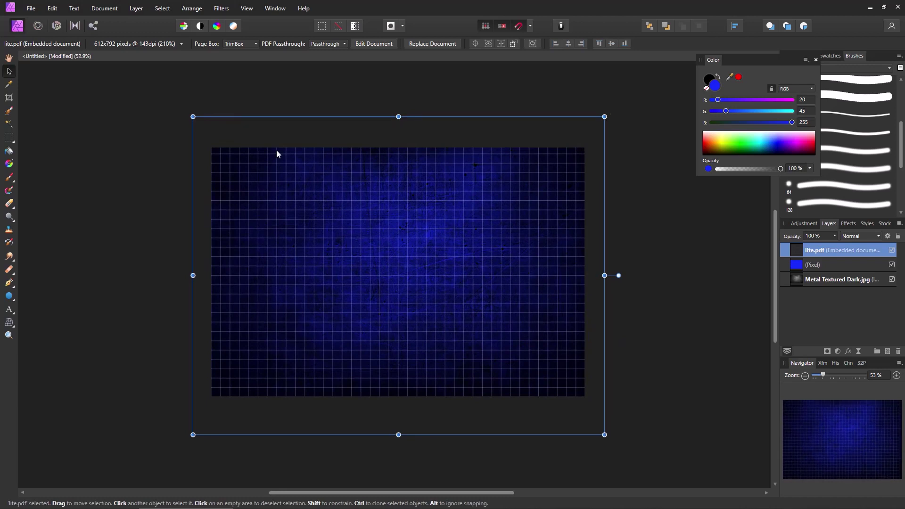
{"action": "left_click", "coordinate": [118, 120]}
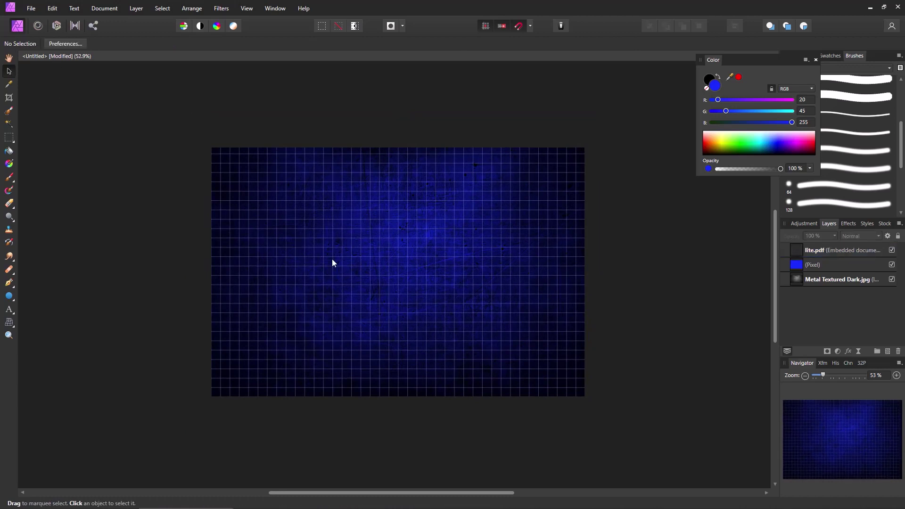
Step: Lower the lite.pdf grid layer's opacity to 25% and deselect it
{"action": "left_click", "coordinate": [810, 248]}
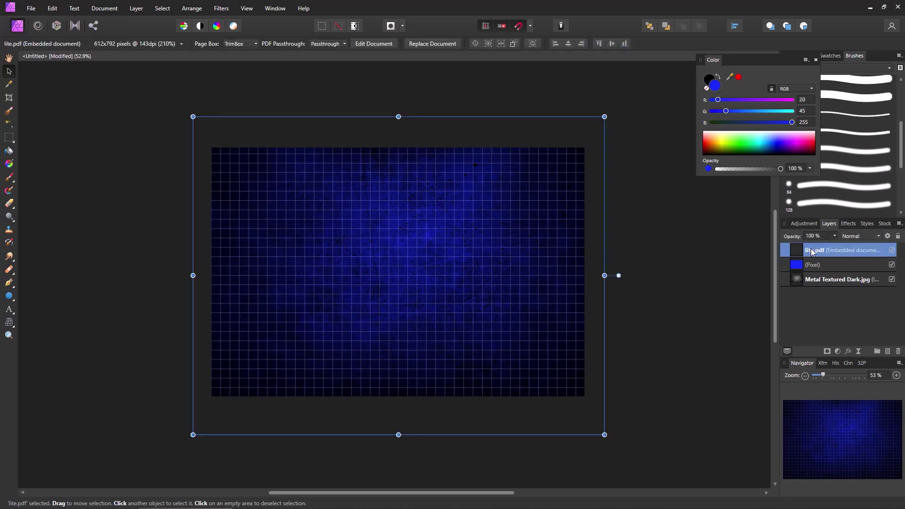
{"action": "left_click", "coordinate": [834, 235]}
{"action": "left_click_drag", "start_coordinate": [836, 245], "coordinate": [798, 247]}
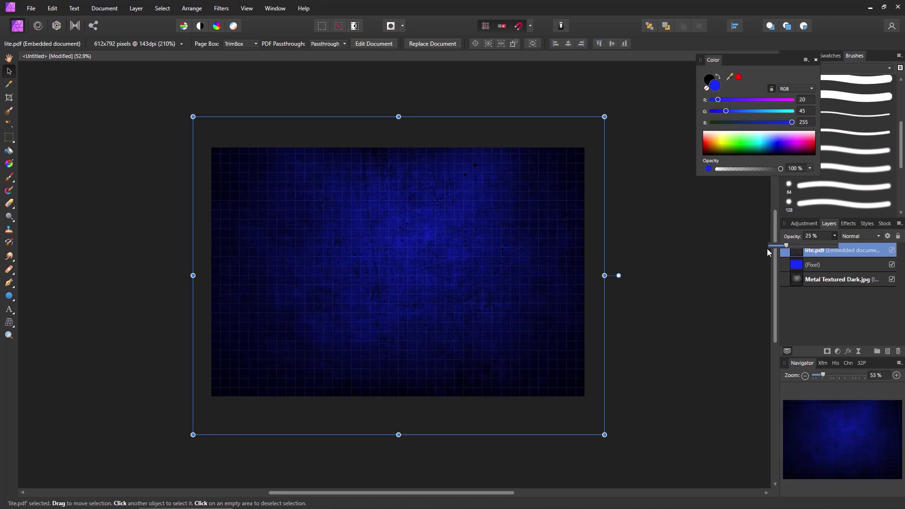
{"action": "left_click", "coordinate": [703, 251]}
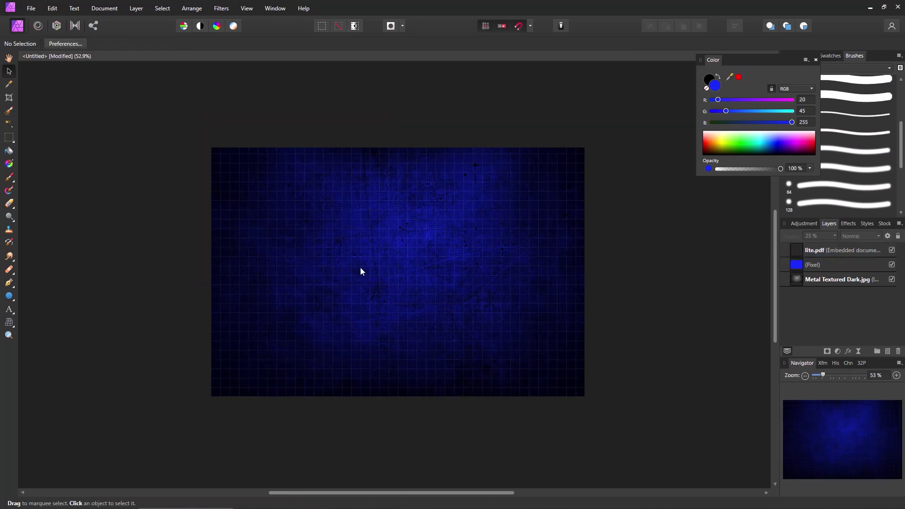
{"action": "scroll", "coordinate": [364, 272], "scroll_direction": "up", "scroll_amount": 2}
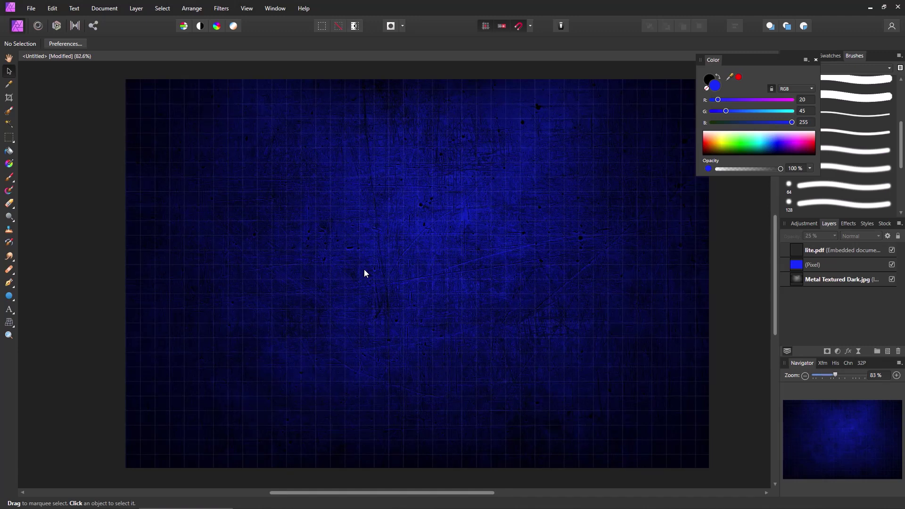
{"action": "scroll", "coordinate": [363, 272], "scroll_direction": "down", "scroll_amount": 1}
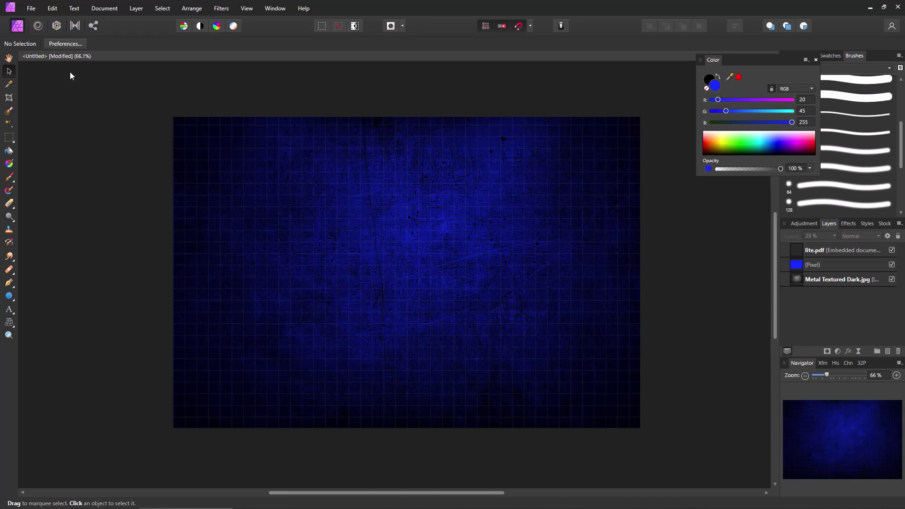
Step: Place the Kampfpanzer-Leopard-2-Prototyp-120-mm image at about 29% scale and centre it vertically on the canvas
{"action": "left_click", "coordinate": [35, 11]}
{"action": "left_click", "coordinate": [63, 211]}
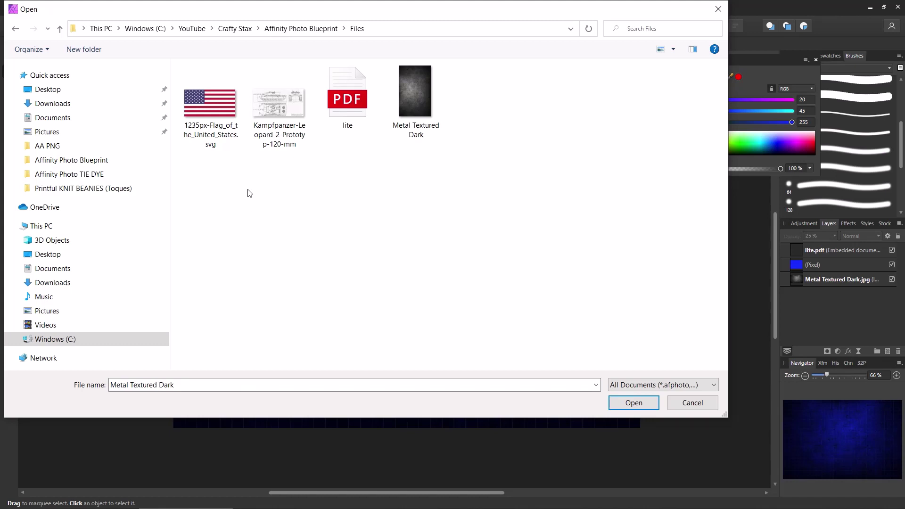
{"action": "double_click", "coordinate": [269, 115]}
{"action": "left_click_drag", "start_coordinate": [192, 136], "coordinate": [630, 378]}
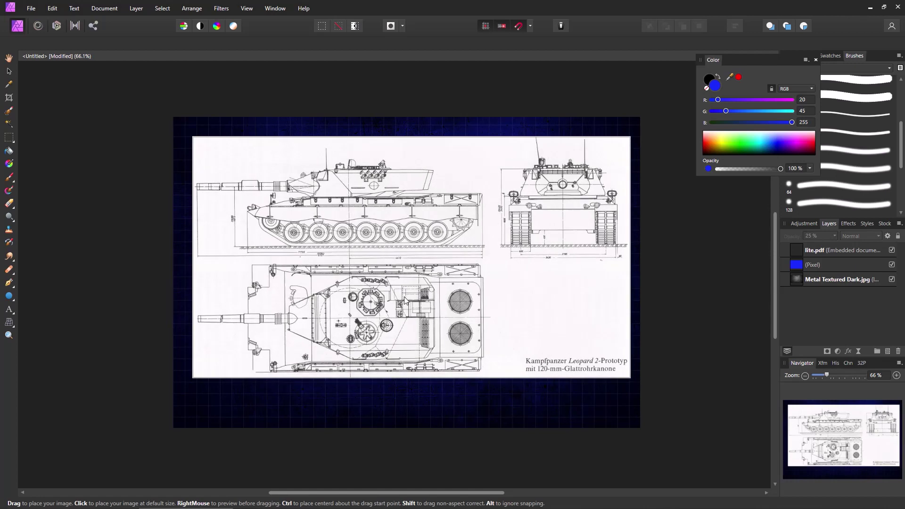
{"action": "left_click_drag", "start_coordinate": [262, 233], "coordinate": [263, 248]}
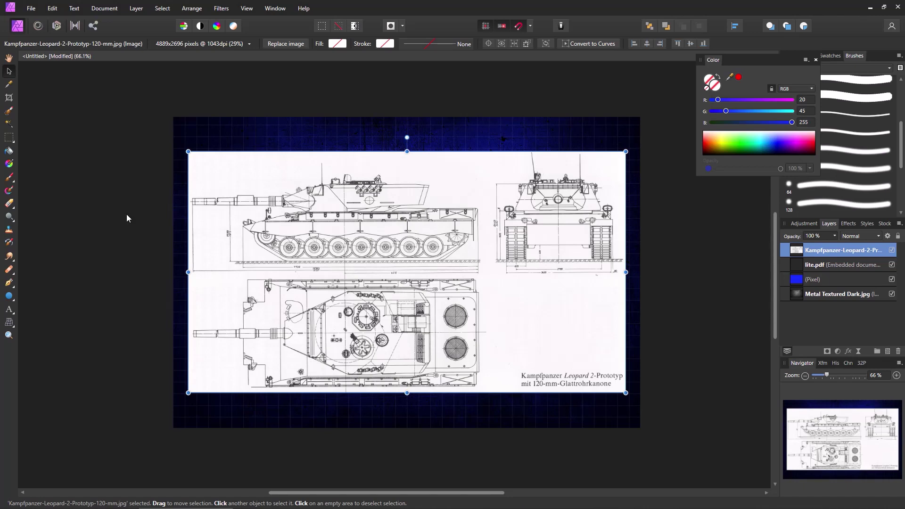
Step: Invert the tank drawing's colours, set its layer's blend mode to Lighten, and deselect it
{"action": "left_click", "coordinate": [136, 9]}
{"action": "left_click", "coordinate": [140, 28]}
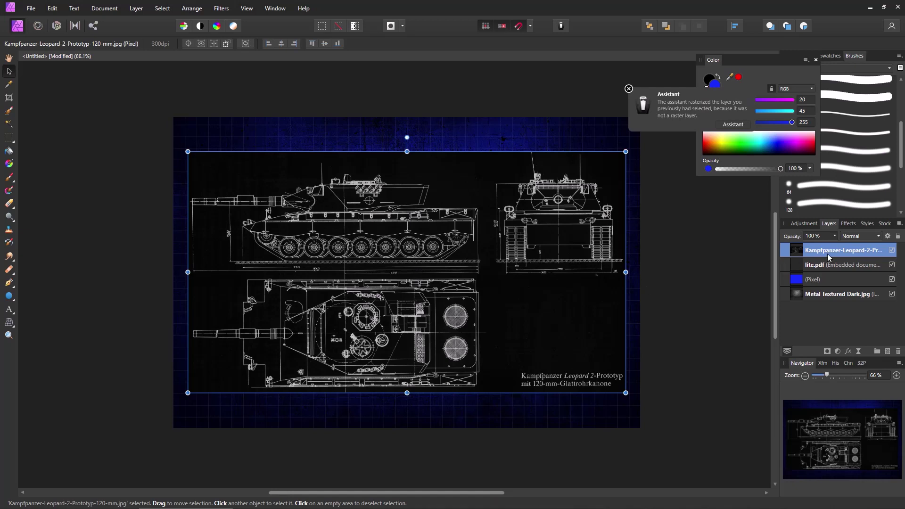
{"action": "left_click", "coordinate": [876, 239]}
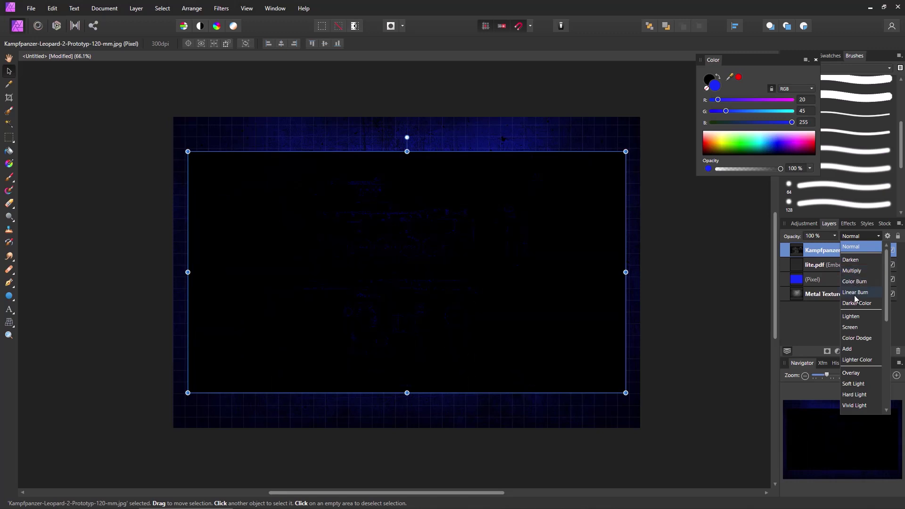
{"action": "left_click", "coordinate": [853, 320]}
{"action": "left_click", "coordinate": [131, 197]}
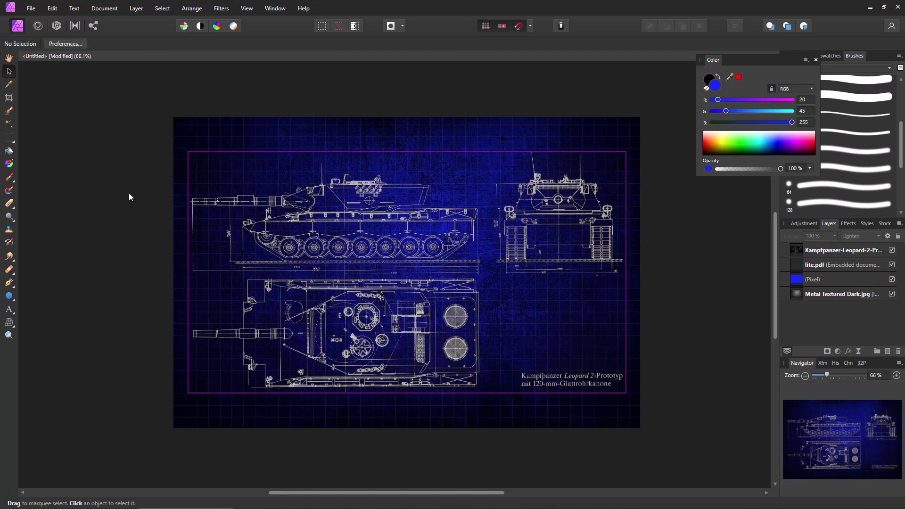
{"action": "left_click", "coordinate": [805, 295]}
{"action": "left_click", "coordinate": [720, 313]}
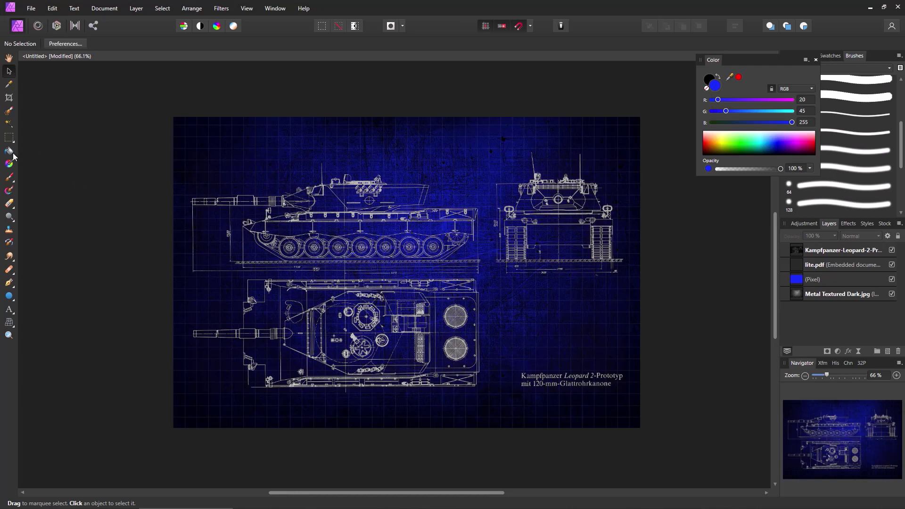
Step: Erase the two-line German caption beside the tank's top view from the tank layer with a 128 px eraser
{"action": "left_click", "coordinate": [9, 203]}
{"action": "left_click", "coordinate": [28, 203]}
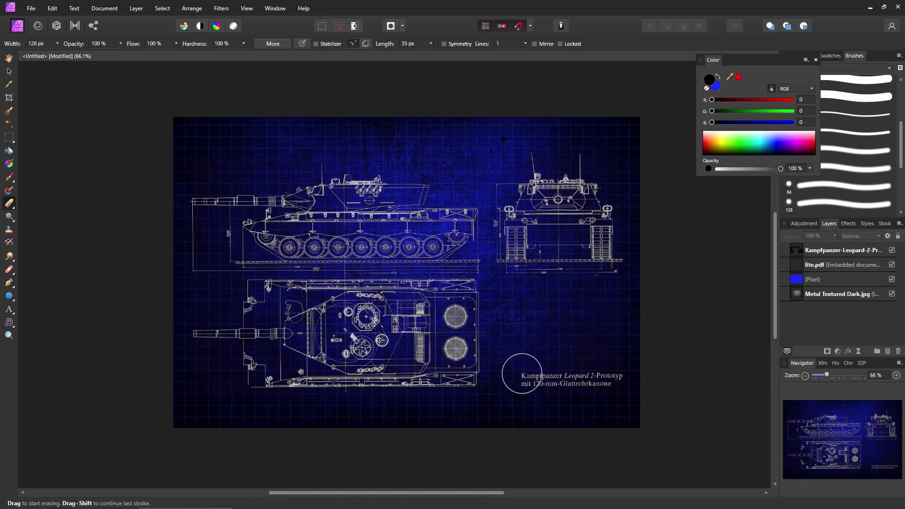
{"action": "left_click", "coordinate": [818, 252]}
{"action": "left_click_drag", "start_coordinate": [541, 378], "coordinate": [673, 377]}
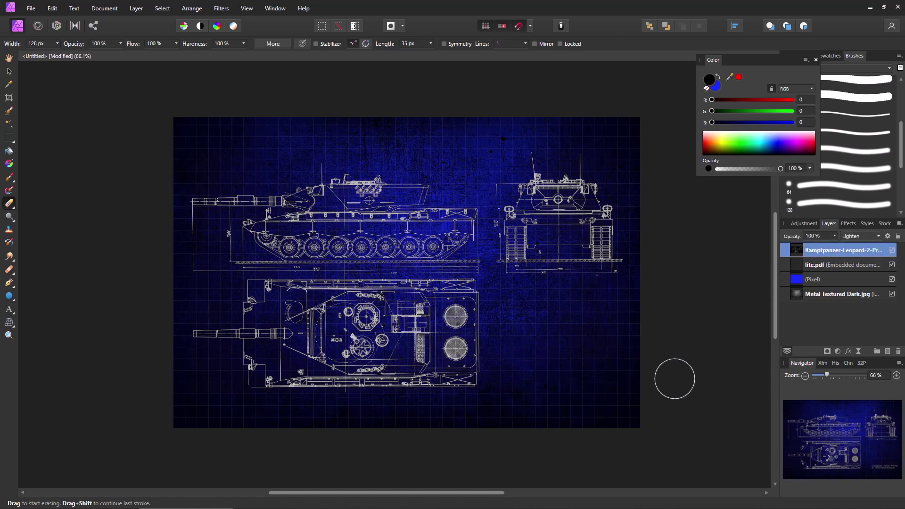
{"action": "left_click", "coordinate": [409, 330]}
{"action": "key", "text": "ctrl+z"}
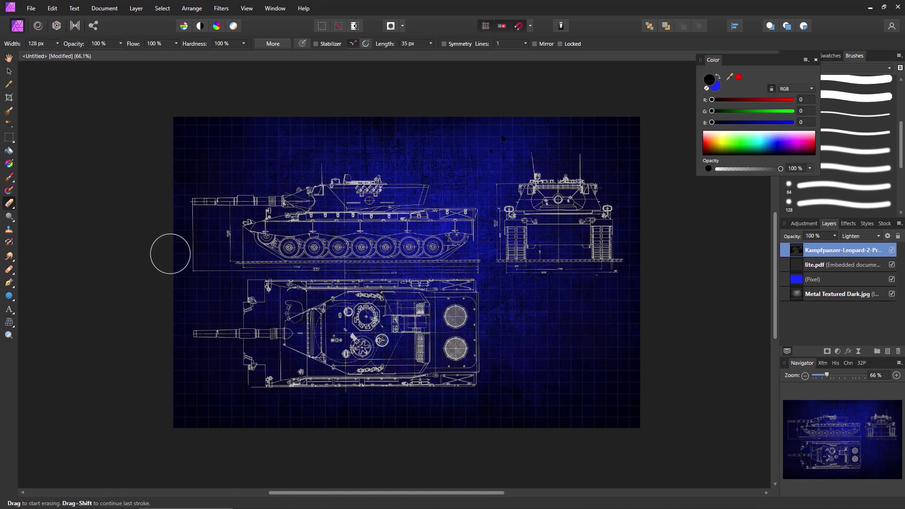
Step: Set the tank drawing layer's blend mode back to Normal
{"action": "left_click", "coordinate": [848, 236]}
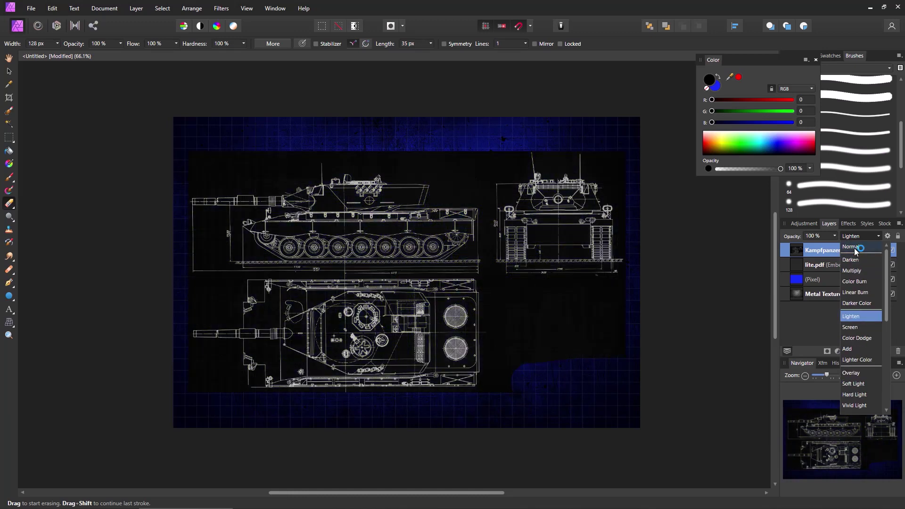
{"action": "left_click", "coordinate": [851, 247]}
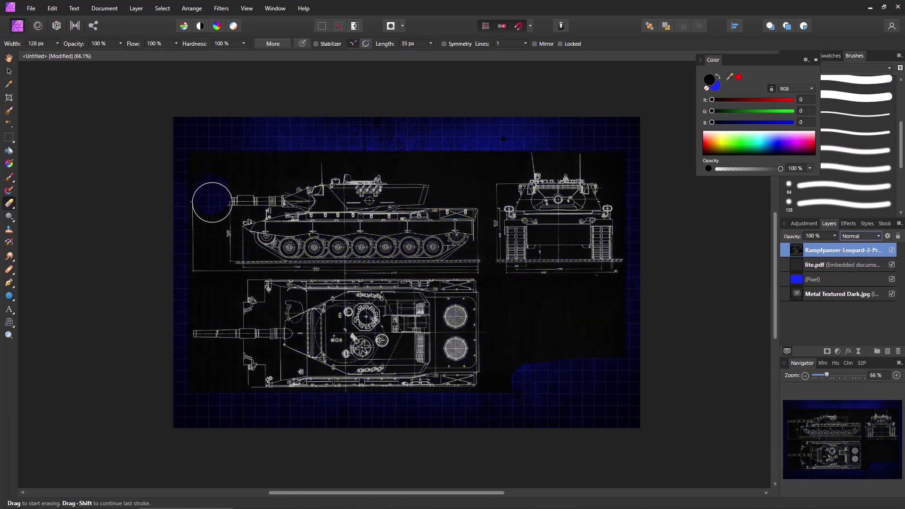
{"action": "left_click", "coordinate": [464, 350]}
{"action": "key", "text": "ctrl+z"}
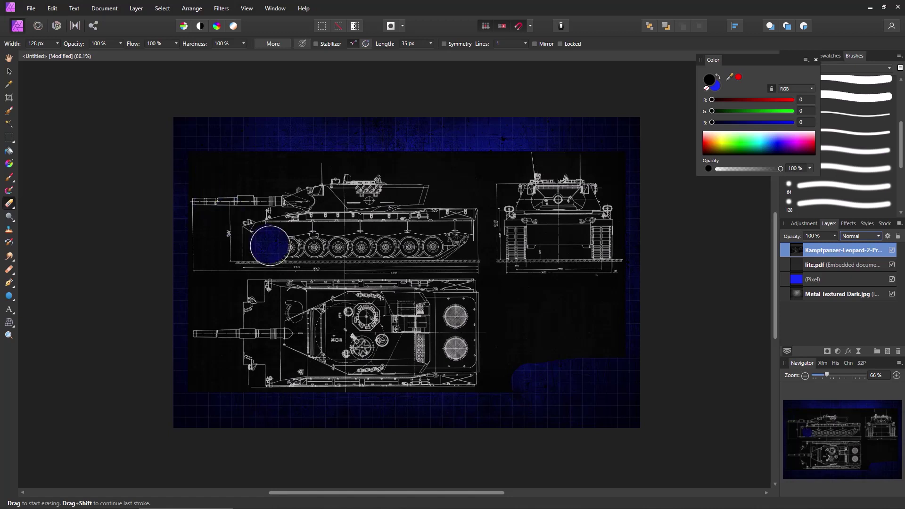
{"action": "left_click", "coordinate": [252, 258]}
{"action": "key", "text": "ctrl+z"}
{"action": "left_click", "coordinate": [9, 203]}
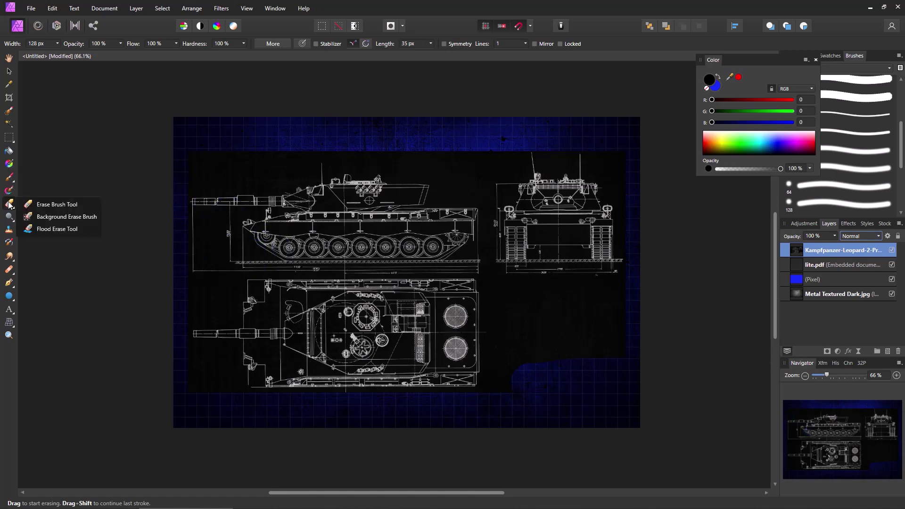
{"action": "left_click", "coordinate": [46, 204]}
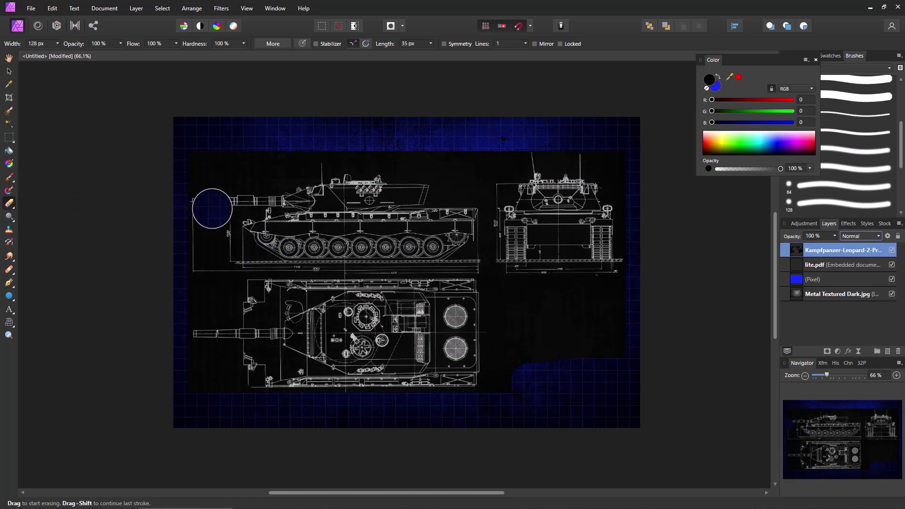
{"action": "left_click", "coordinate": [250, 204]}
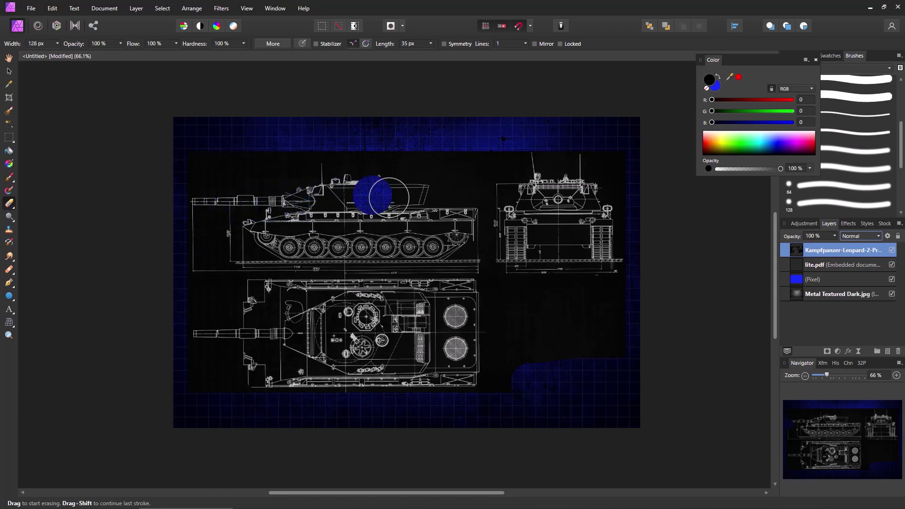
Step: Switch to the Background Erase Brush, test it over the tank's side view, and turn off its Contiguous option
{"action": "left_click", "coordinate": [9, 206]}
{"action": "left_click", "coordinate": [42, 218]}
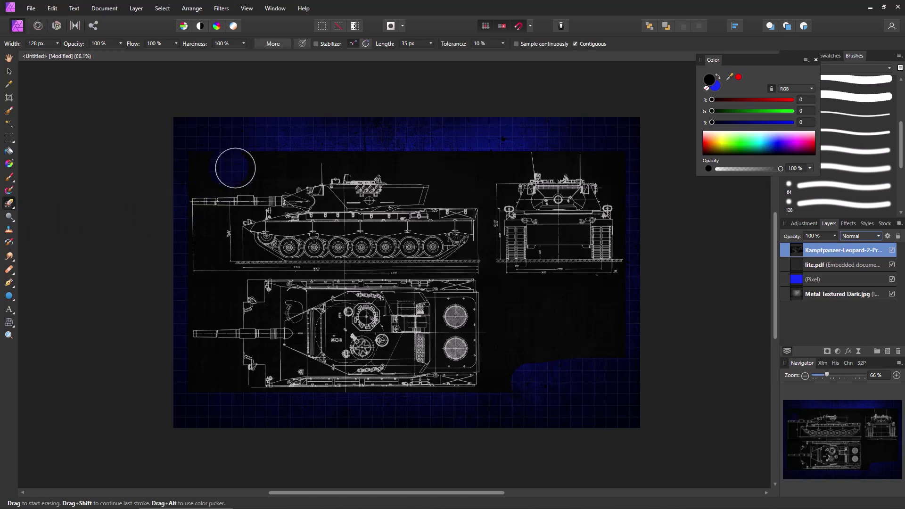
{"action": "left_click", "coordinate": [316, 193]}
{"action": "mouse_move", "coordinate": [317, 192]}
{"action": "left_mouse_down"}
{"action": "mouse_move", "coordinate": [389, 195]}
{"action": "mouse_move", "coordinate": [390, 212]}
{"action": "mouse_move", "coordinate": [374, 246]}
{"action": "mouse_move", "coordinate": [347, 231]}
{"action": "mouse_move", "coordinate": [331, 237]}
{"action": "mouse_move", "coordinate": [327, 224]}
{"action": "mouse_move", "coordinate": [390, 242]}
{"action": "mouse_move", "coordinate": [363, 243]}
{"action": "mouse_move", "coordinate": [394, 201]}
{"action": "left_mouse_up"}
{"action": "left_click", "coordinate": [452, 164]}
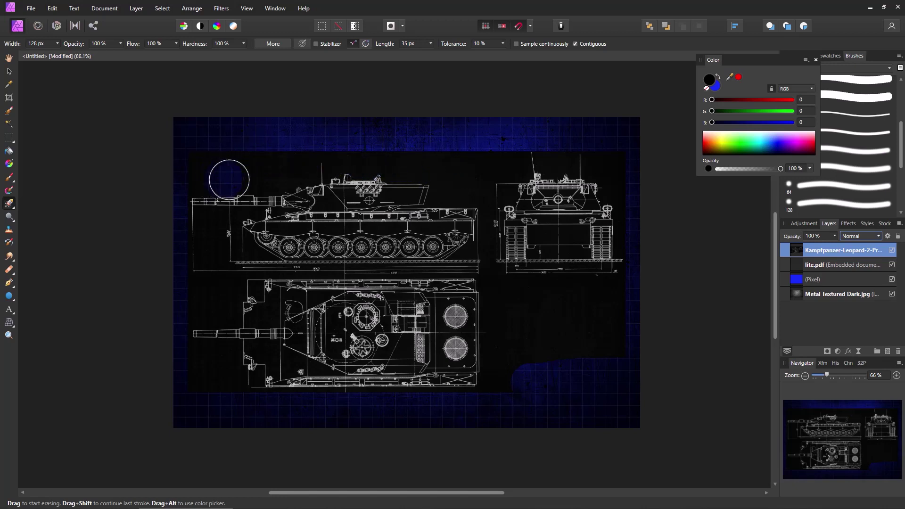
{"action": "left_click", "coordinate": [433, 161]}
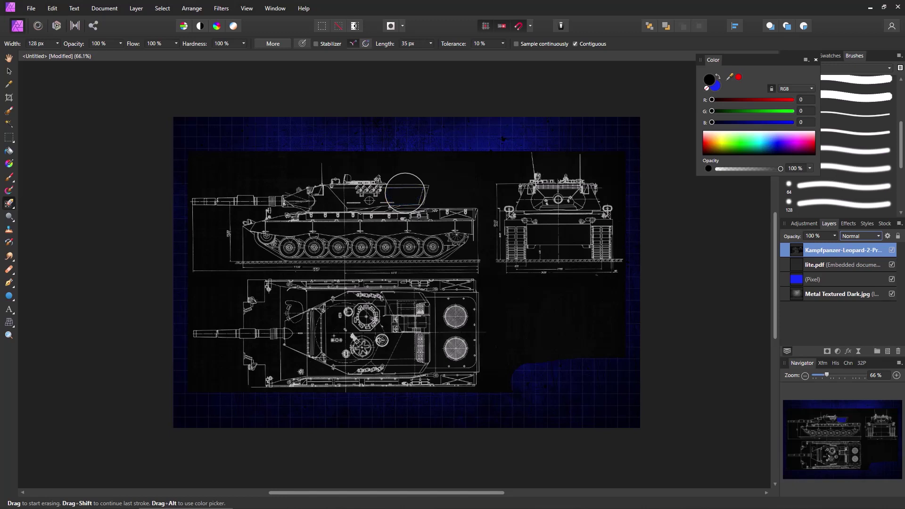
{"action": "left_click", "coordinate": [575, 43]}
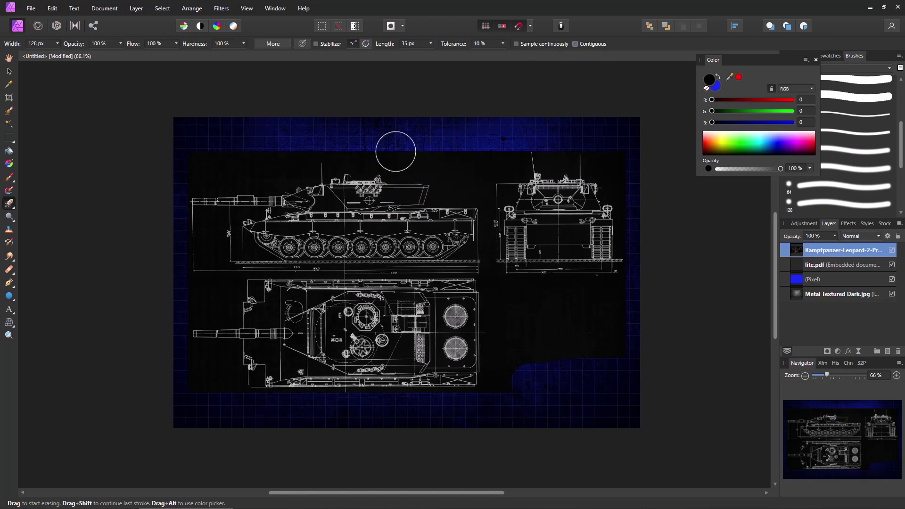
Step: Enlarge the brush to about 450 px and erase the black background around all three tank views
{"action": "key", "text": "bracketright"}
{"action": "key", "text": "bracketright"}
{"action": "key", "text": "bracketright"}
{"action": "key", "text": "bracketright"}
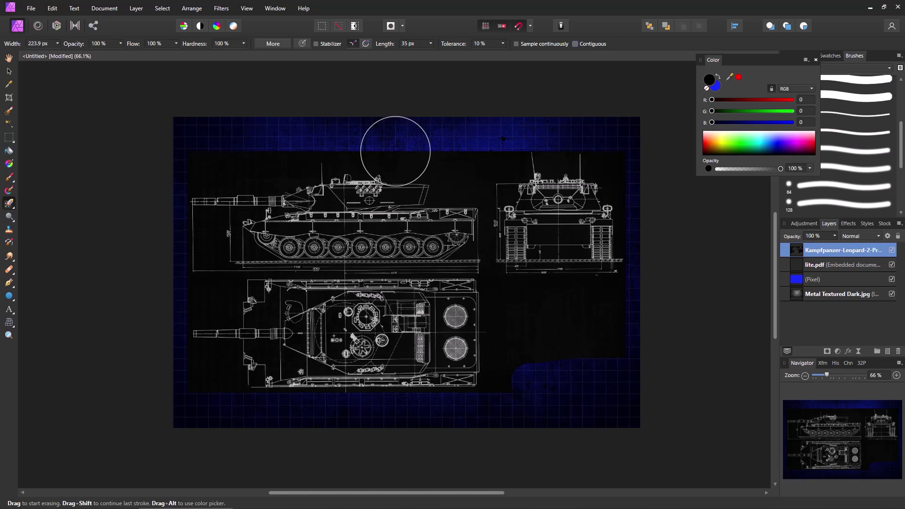
{"action": "key", "text": "bracketright"}
{"action": "key", "text": "bracketright"}
{"action": "key", "text": "bracketright"}
{"action": "key", "text": "bracketright"}
{"action": "key", "text": "bracketright"}
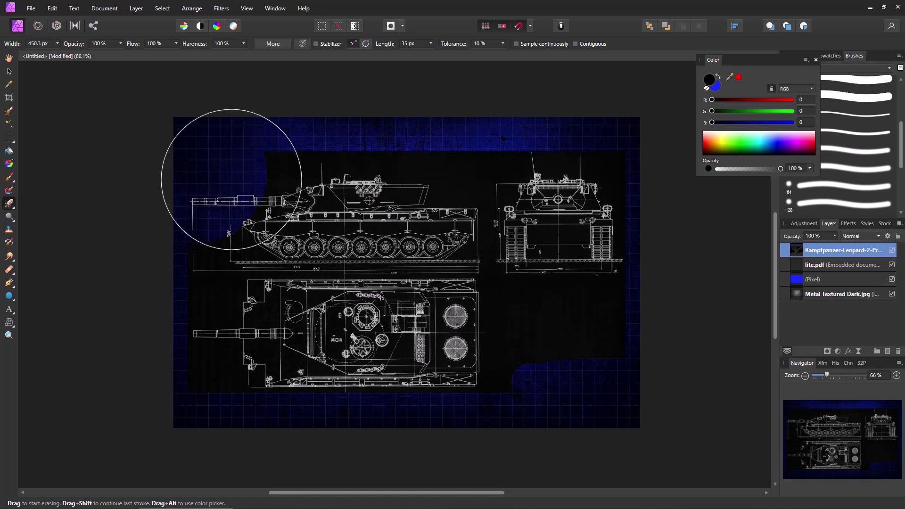
{"action": "mouse_move", "coordinate": [255, 184]}
{"action": "left_mouse_down"}
{"action": "mouse_move", "coordinate": [589, 190]}
{"action": "mouse_move", "coordinate": [604, 198]}
{"action": "mouse_move", "coordinate": [603, 234]}
{"action": "mouse_move", "coordinate": [596, 248]}
{"action": "mouse_move", "coordinate": [533, 265]}
{"action": "mouse_move", "coordinate": [200, 270]}
{"action": "mouse_move", "coordinate": [209, 347]}
{"action": "mouse_move", "coordinate": [254, 366]}
{"action": "mouse_move", "coordinate": [462, 367]}
{"action": "mouse_move", "coordinate": [585, 344]}
{"action": "left_mouse_up"}
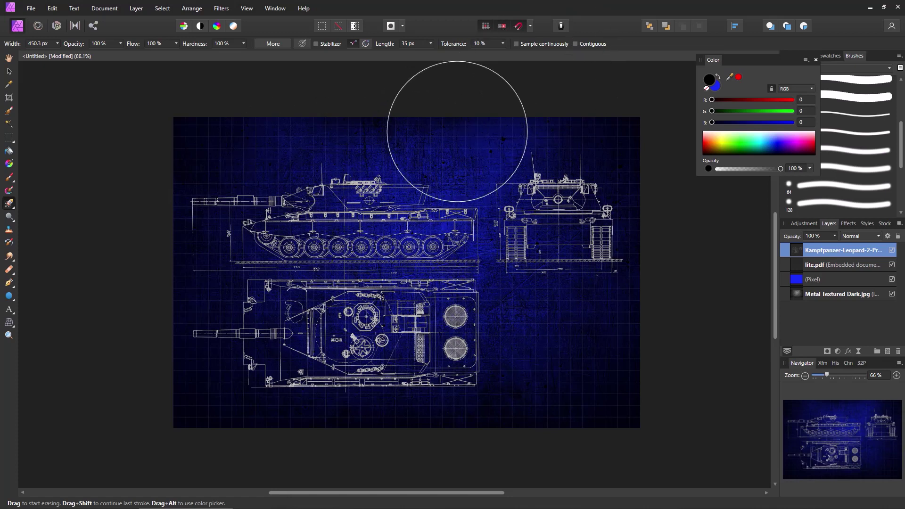
{"action": "left_click", "coordinate": [823, 280]}
{"action": "left_click", "coordinate": [276, 277]}
{"action": "left_click_drag", "start_coordinate": [226, 264], "coordinate": [393, 262]}
{"action": "key", "text": "ctrl+z"}
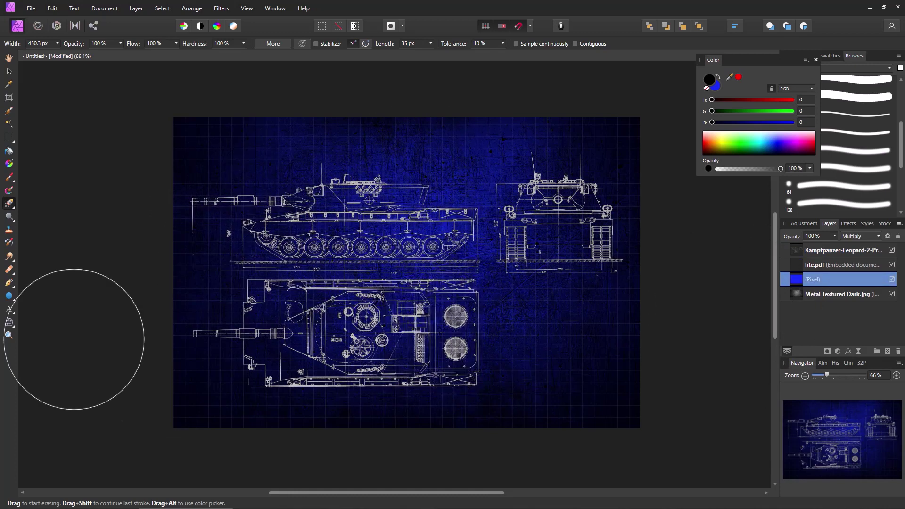
Step: Flood-fill the solid colour Pixel layer with magenta, RGB 240, 69, 255
{"action": "left_click", "coordinate": [8, 71]}
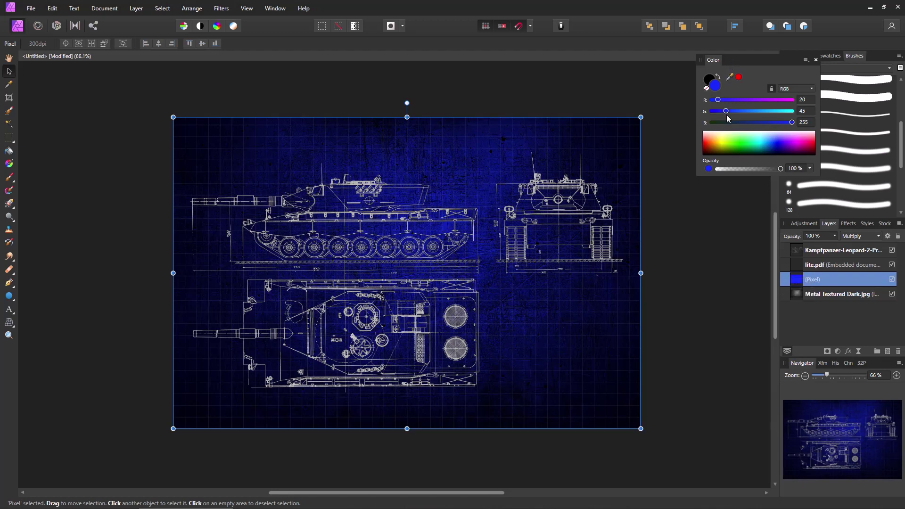
{"action": "left_click_drag", "start_coordinate": [742, 142], "coordinate": [795, 139]}
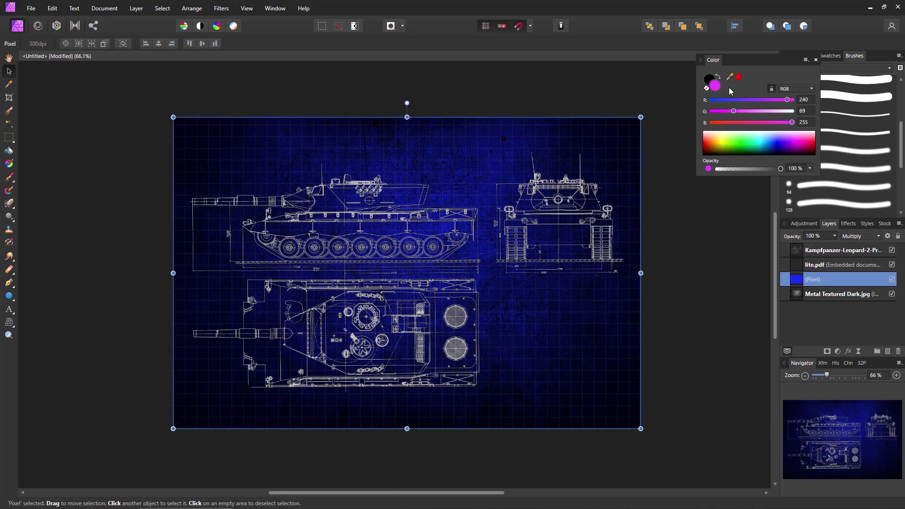
{"action": "left_click", "coordinate": [11, 151]}
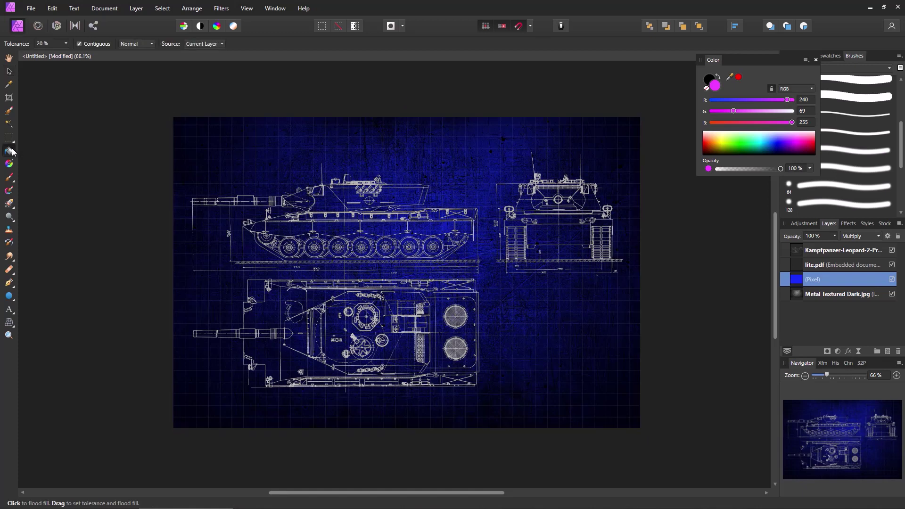
{"action": "left_click", "coordinate": [243, 181]}
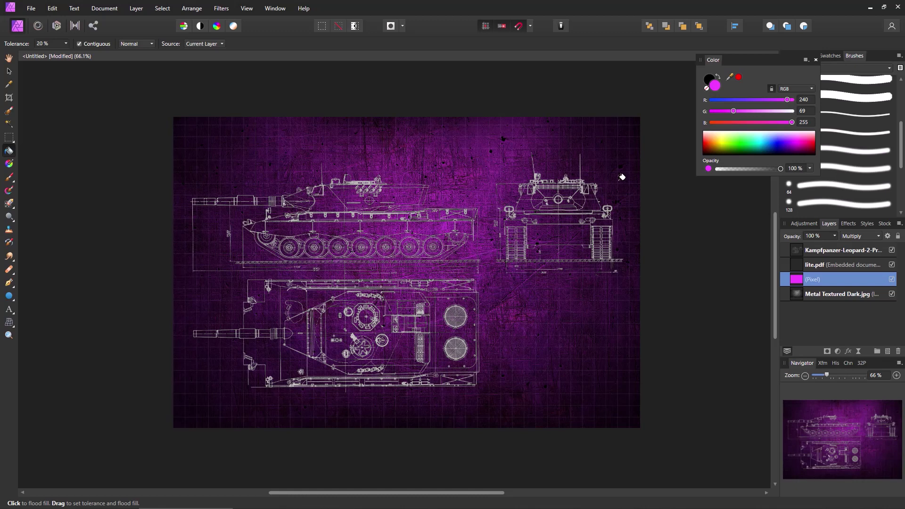
Step: Refill the Pixel layer with light blue, RGB 147, 167, 255, and finally with dark blue, RGB 0, 17, 157
{"action": "mouse_move", "coordinate": [777, 144]}
{"action": "left_mouse_down"}
{"action": "mouse_move", "coordinate": [763, 138]}
{"action": "mouse_move", "coordinate": [773, 136]}
{"action": "left_mouse_up"}
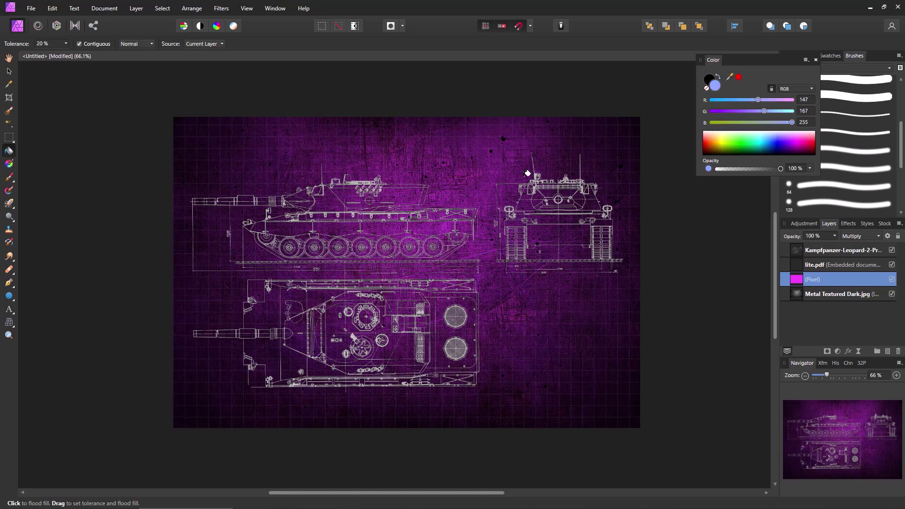
{"action": "left_click", "coordinate": [483, 169]}
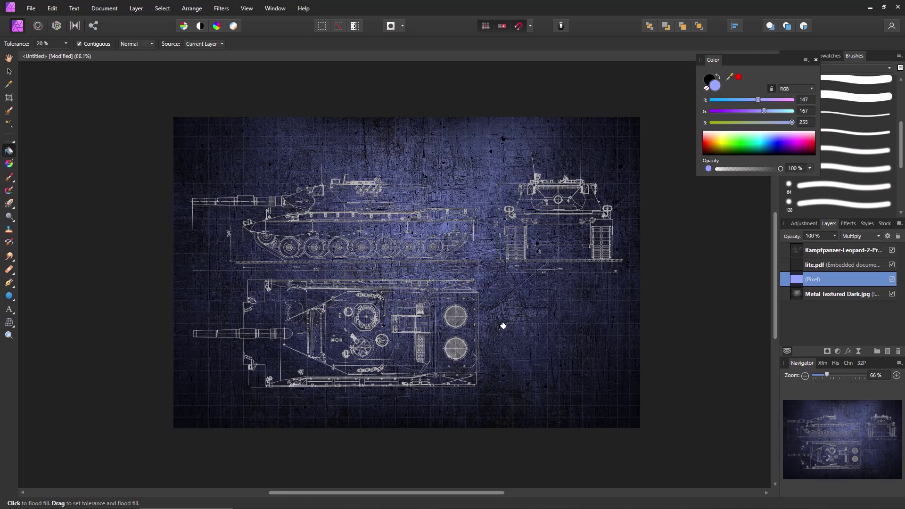
{"action": "left_click", "coordinate": [775, 146]}
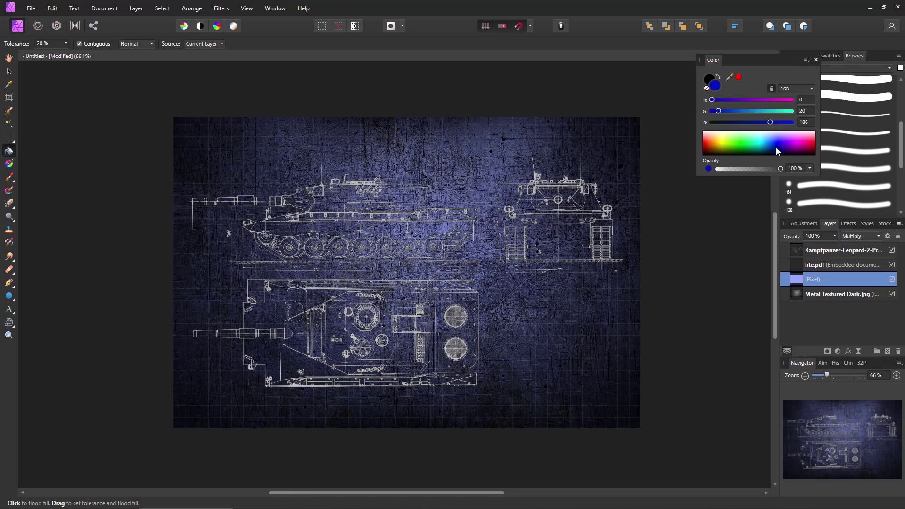
{"action": "left_click", "coordinate": [483, 223]}
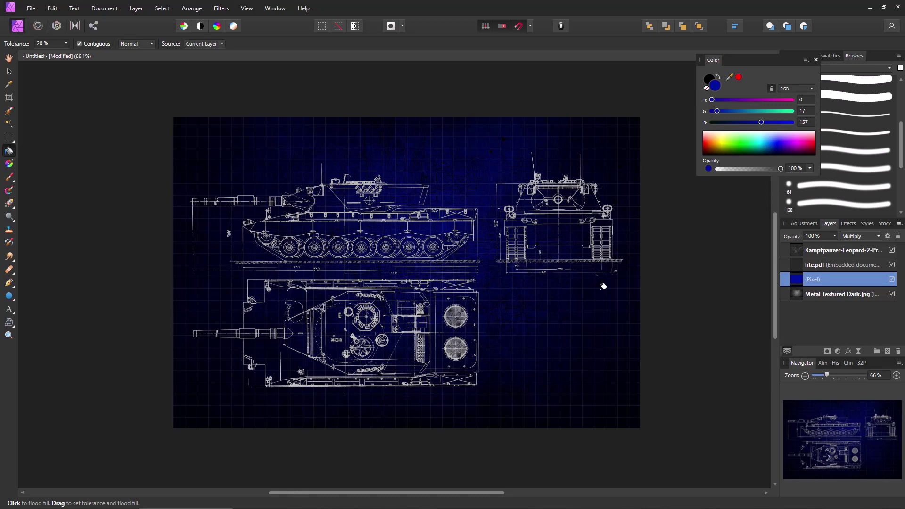
Step: Select the tank drawing layer and hide the Metal Textured Dark.jpg and lite.pdf grid layers
{"action": "left_click", "coordinate": [822, 254]}
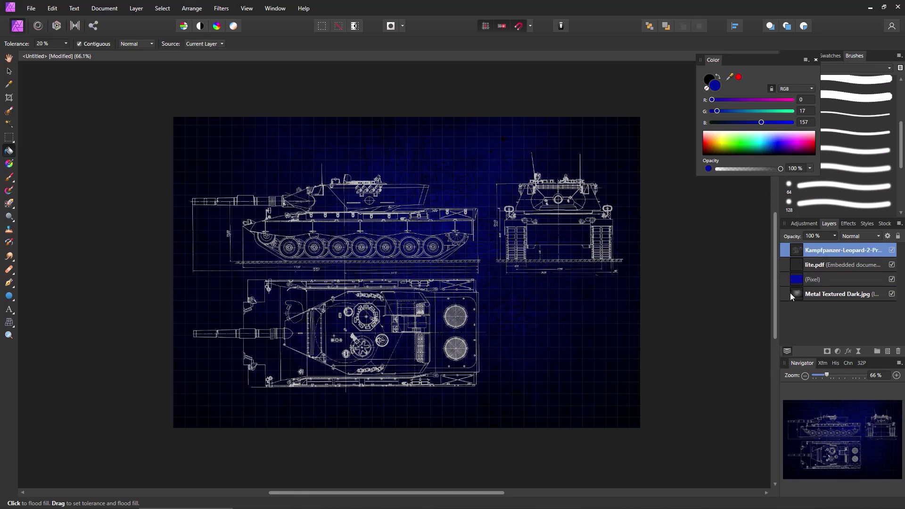
{"action": "left_click", "coordinate": [892, 294]}
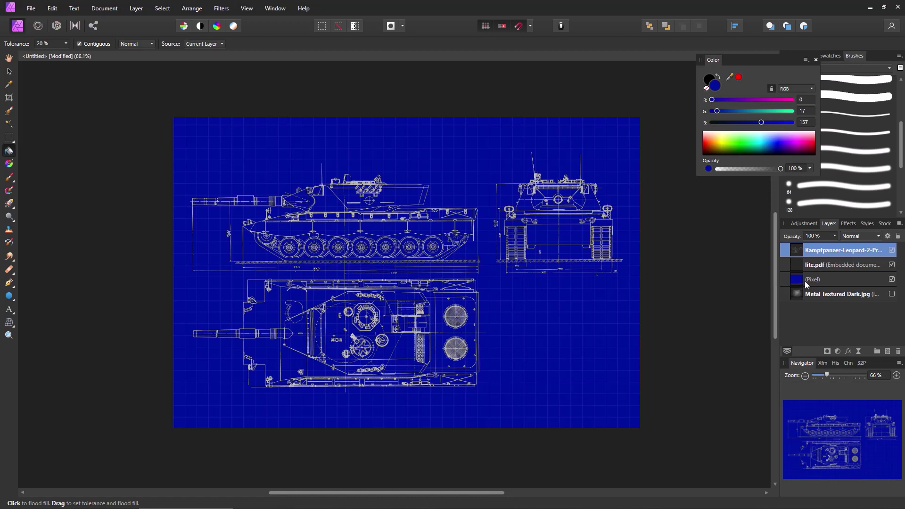
{"action": "left_click", "coordinate": [891, 265]}
Step: Add a Brightness / Contrast adjustment above the tank drawing from the Increase Contrast preset, with brightness and contrast both at 100%
{"action": "left_click", "coordinate": [801, 224]}
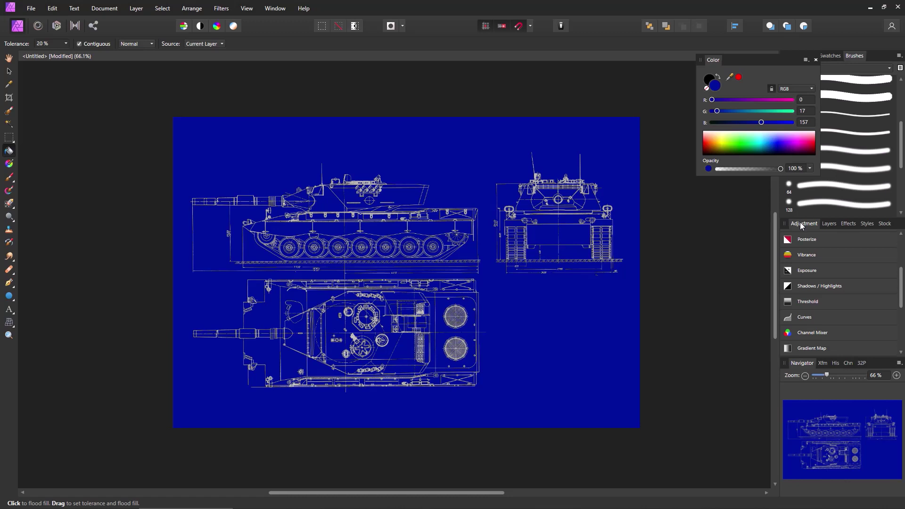
{"action": "scroll", "coordinate": [804, 293], "scroll_direction": "down", "scroll_amount": 5}
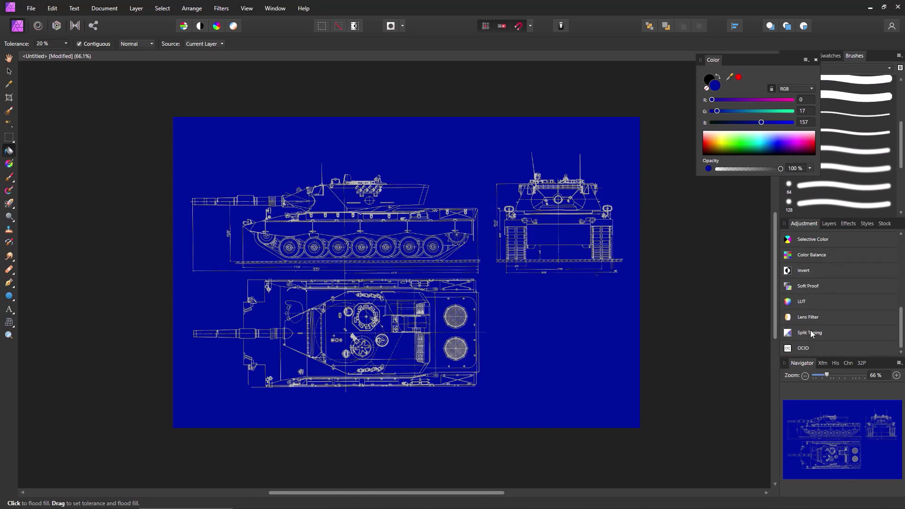
{"action": "scroll", "coordinate": [809, 329], "scroll_direction": "up", "scroll_amount": 5}
{"action": "scroll", "coordinate": [808, 287], "scroll_direction": "up", "scroll_amount": 2}
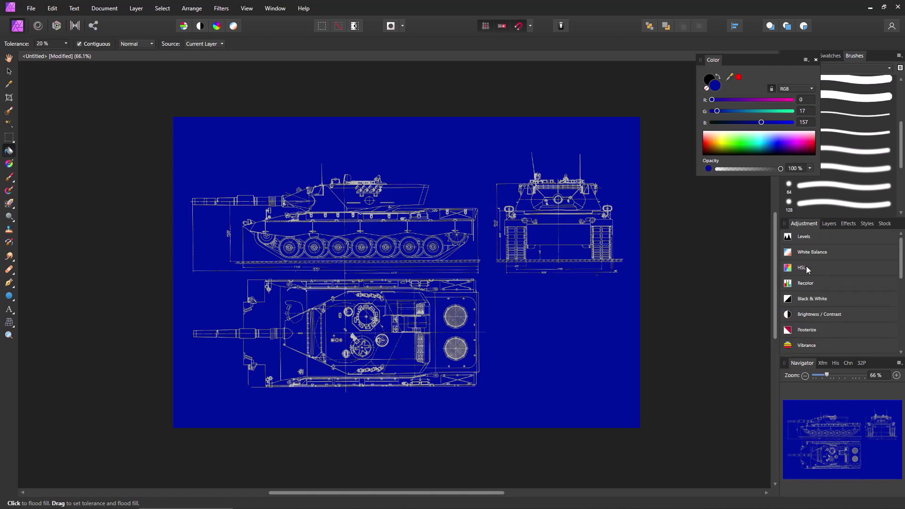
{"action": "left_click", "coordinate": [805, 315]}
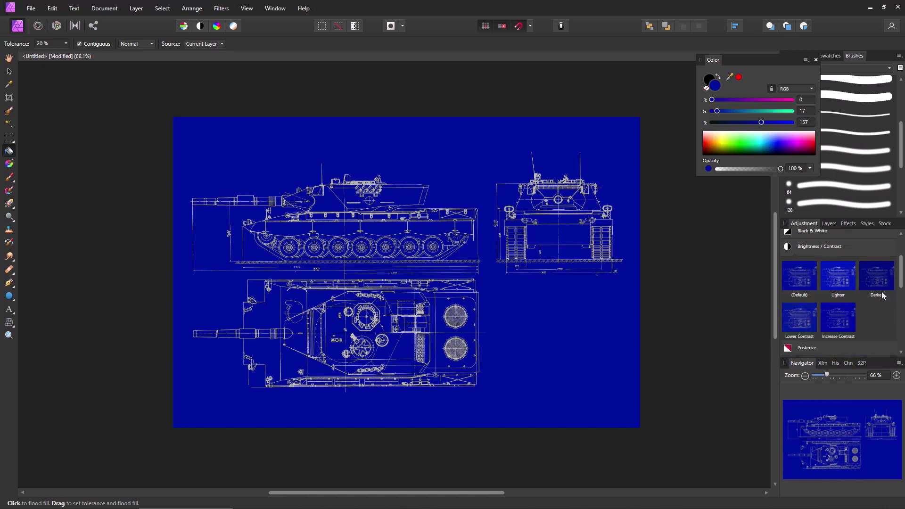
{"action": "left_click", "coordinate": [832, 314]}
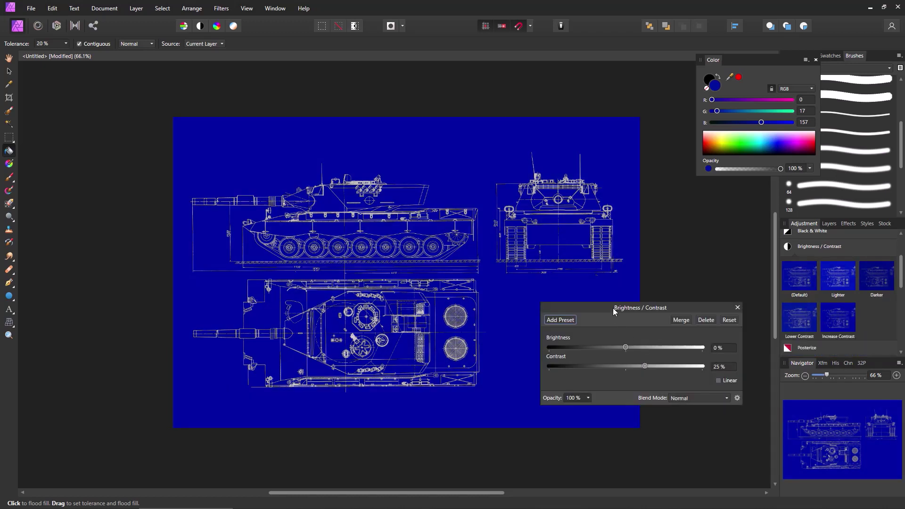
{"action": "left_click_drag", "start_coordinate": [614, 309], "coordinate": [616, 315]}
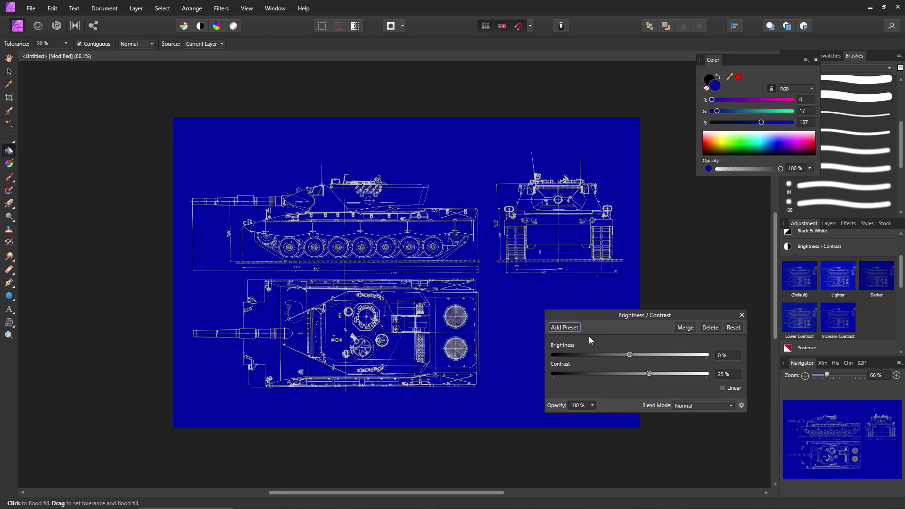
{"action": "left_click_drag", "start_coordinate": [629, 354], "coordinate": [751, 361]}
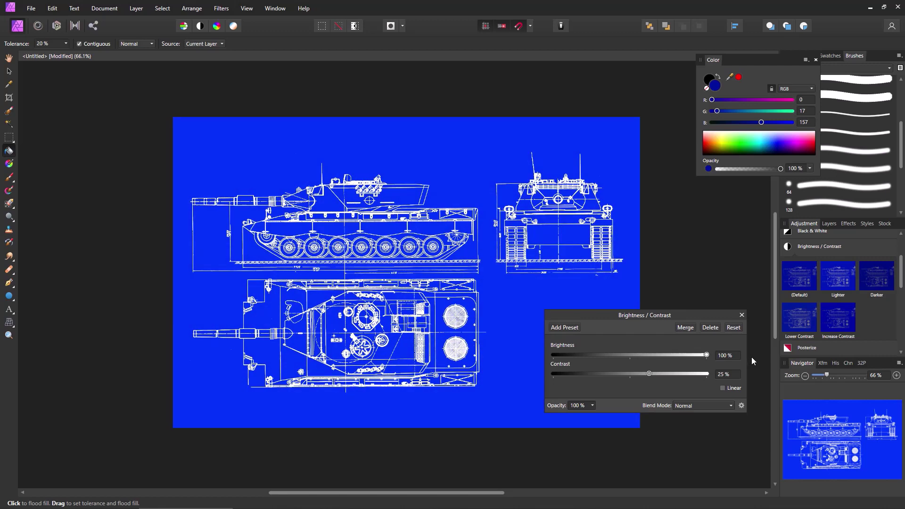
{"action": "left_click_drag", "start_coordinate": [659, 373], "coordinate": [708, 373]}
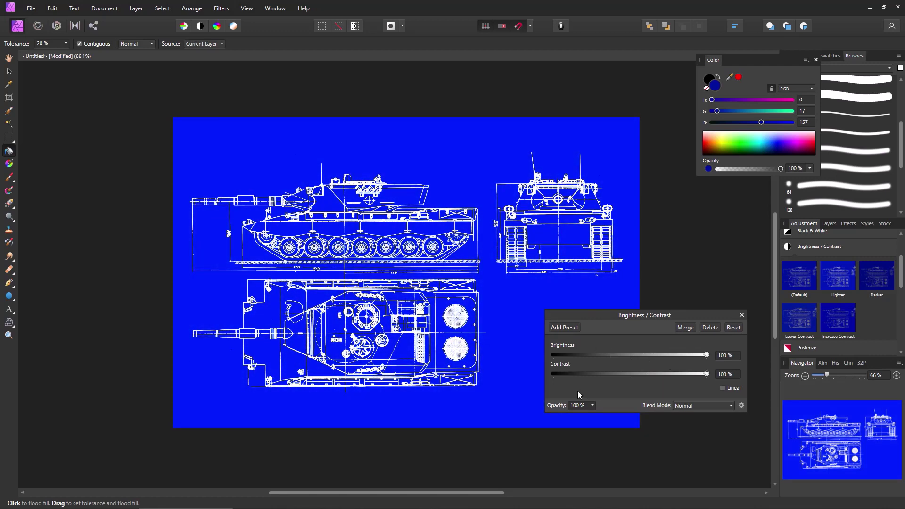
{"action": "left_click", "coordinate": [741, 315]}
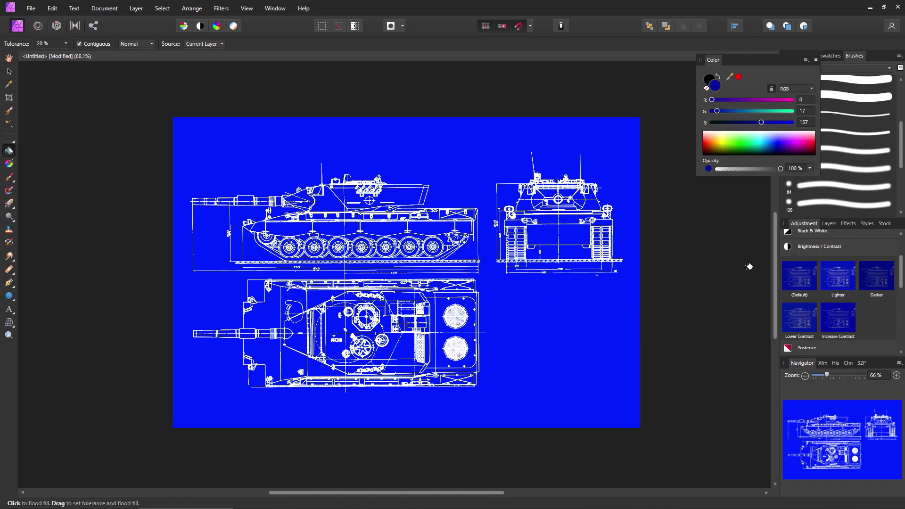
Step: Flood-fill the Pixel layer with a darker navy blue, RGB 6, 0, 69
{"action": "left_click", "coordinate": [829, 225]}
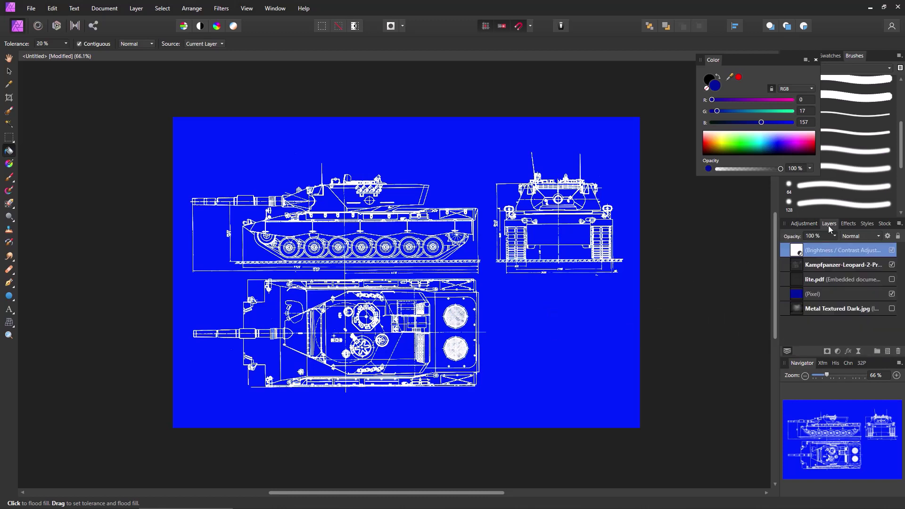
{"action": "left_click", "coordinate": [820, 294]}
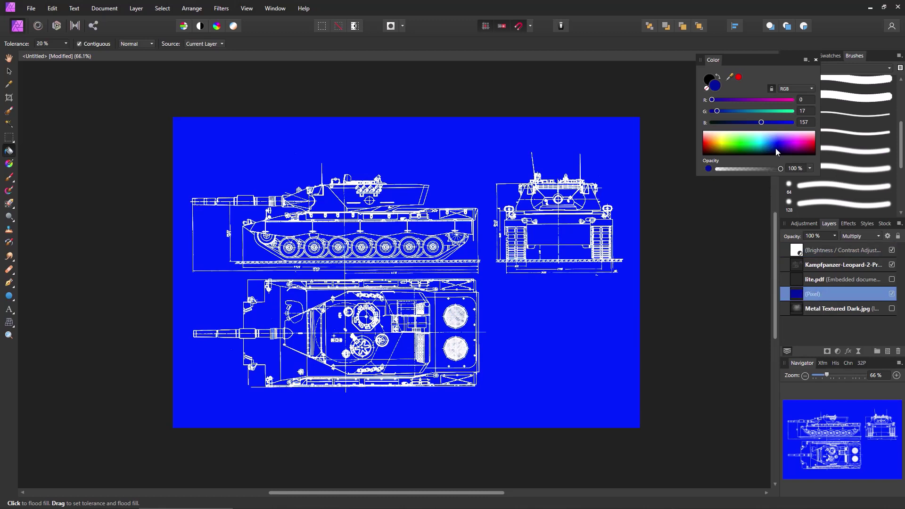
{"action": "left_click_drag", "start_coordinate": [777, 148], "coordinate": [780, 152]}
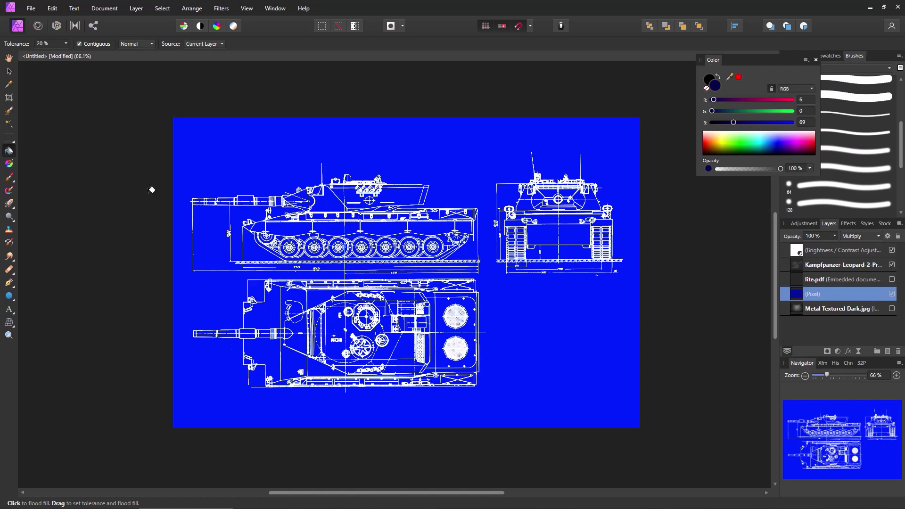
{"action": "left_click", "coordinate": [249, 185]}
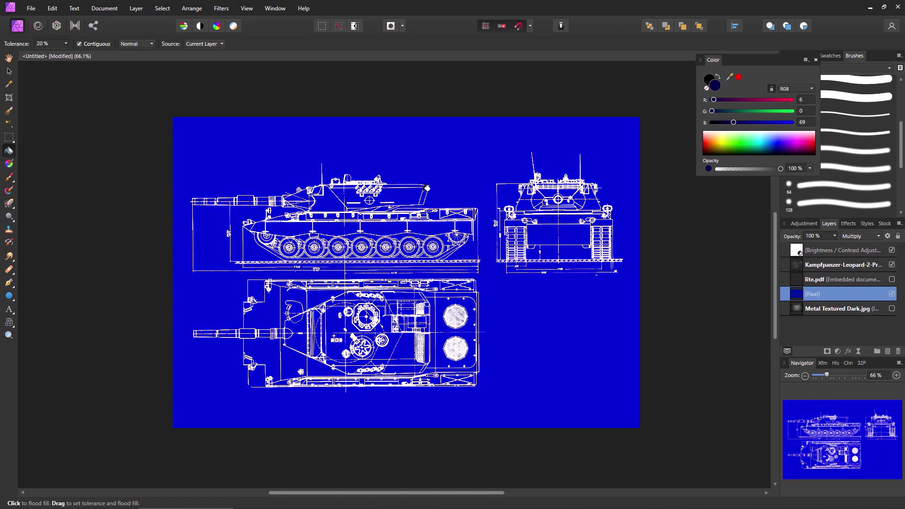
Step: Flood-fill the Pixel layer with near-black navy, RGB 6, 0, 20, and show the Metal Textured Dark.jpg and lite.pdf layers
{"action": "left_click_drag", "start_coordinate": [733, 122], "coordinate": [718, 122]}
{"action": "left_click", "coordinate": [515, 158]}
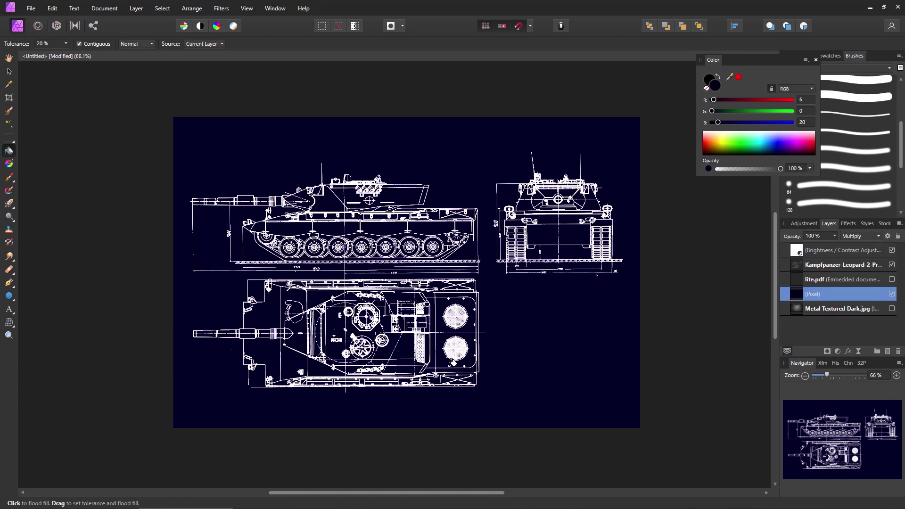
{"action": "left_click", "coordinate": [891, 308]}
{"action": "left_click", "coordinate": [891, 280]}
Step: Flood-fill the Pixel layer with bright blue, RGB 59, 90, 255, and refill it with deep blue, RGB 0, 20, 186
{"action": "left_click_drag", "start_coordinate": [758, 151], "coordinate": [774, 139]}
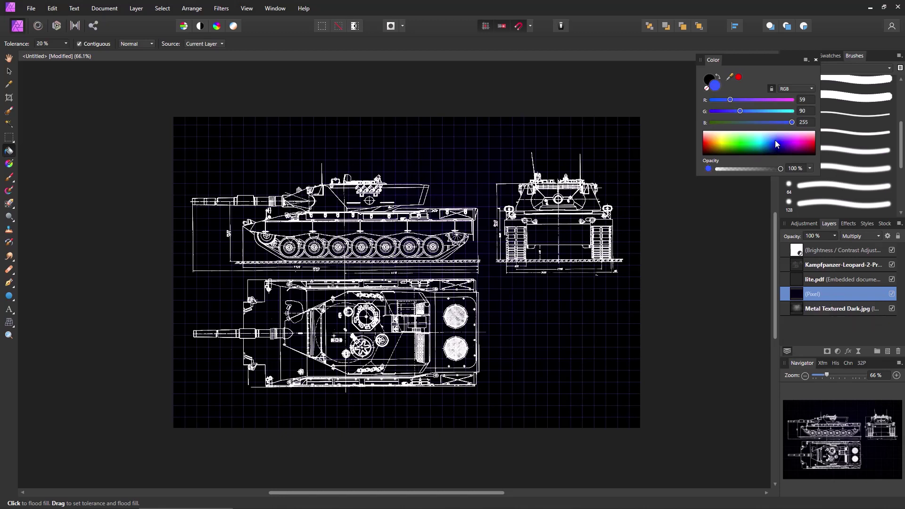
{"action": "left_click", "coordinate": [494, 149]}
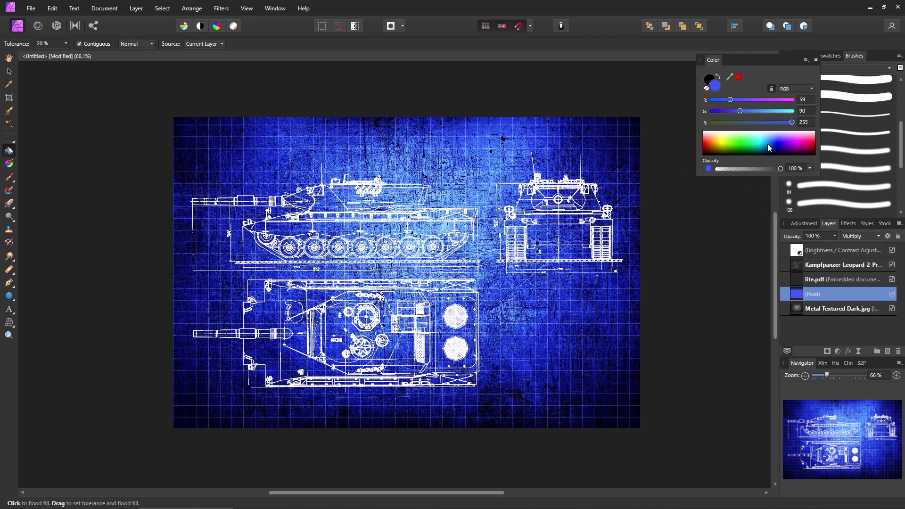
{"action": "left_click_drag", "start_coordinate": [766, 144], "coordinate": [776, 146]}
{"action": "left_click", "coordinate": [554, 168]}
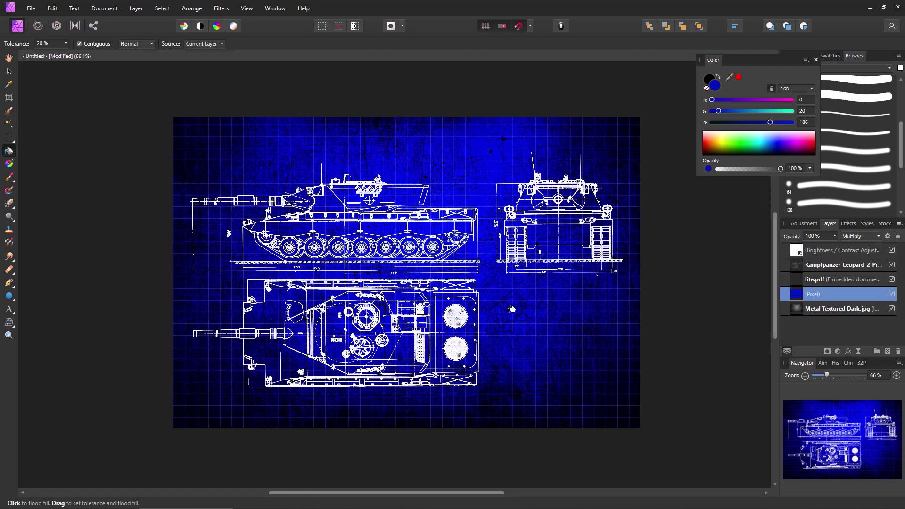
Step: Flood-fill the Pixel layer with very dark blue, RGB 0, 22, 44
{"action": "left_click_drag", "start_coordinate": [772, 143], "coordinate": [773, 148]}
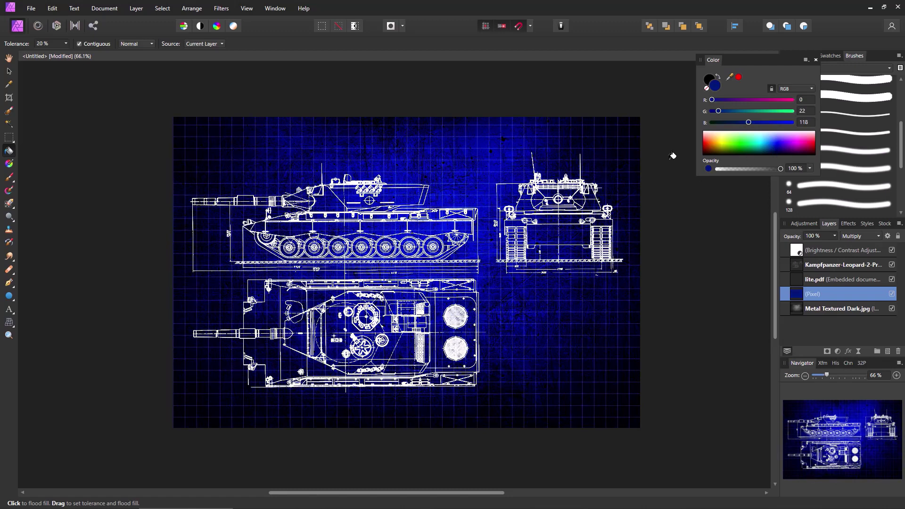
{"action": "left_click_drag", "start_coordinate": [731, 123], "coordinate": [725, 123]}
{"action": "left_click", "coordinate": [527, 170]}
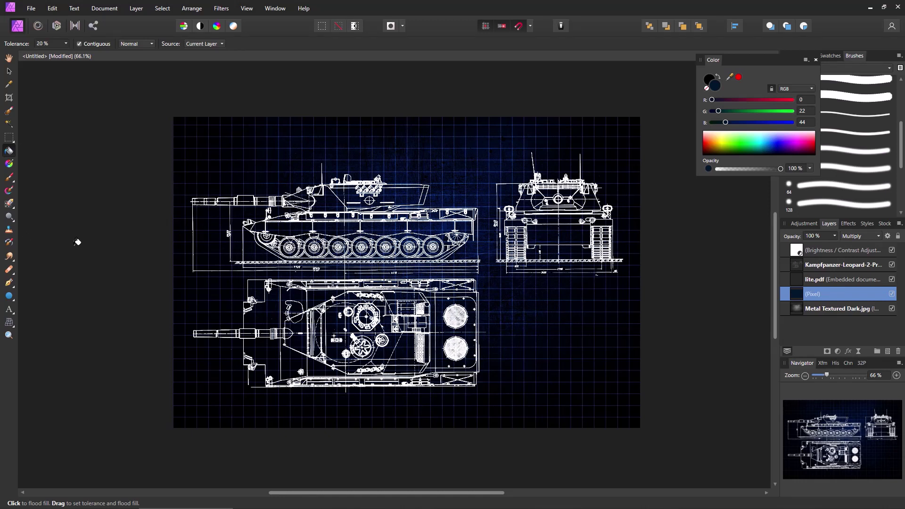
Step: Add artistic text reading "Tank Blueprint" at about 32.1 pt over the tank's top view and select all its characters
{"action": "left_click", "coordinate": [9, 313]}
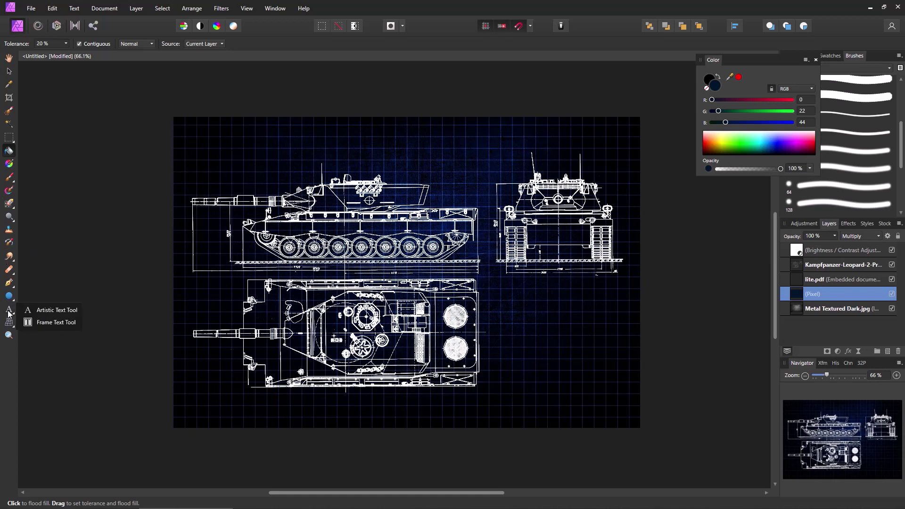
{"action": "left_click", "coordinate": [36, 310]}
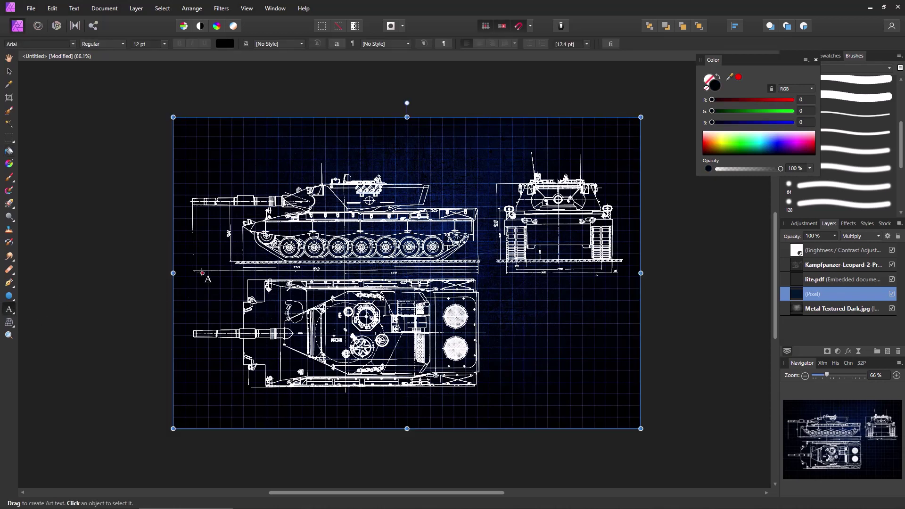
{"action": "left_click_drag", "start_coordinate": [201, 272], "coordinate": [224, 286]}
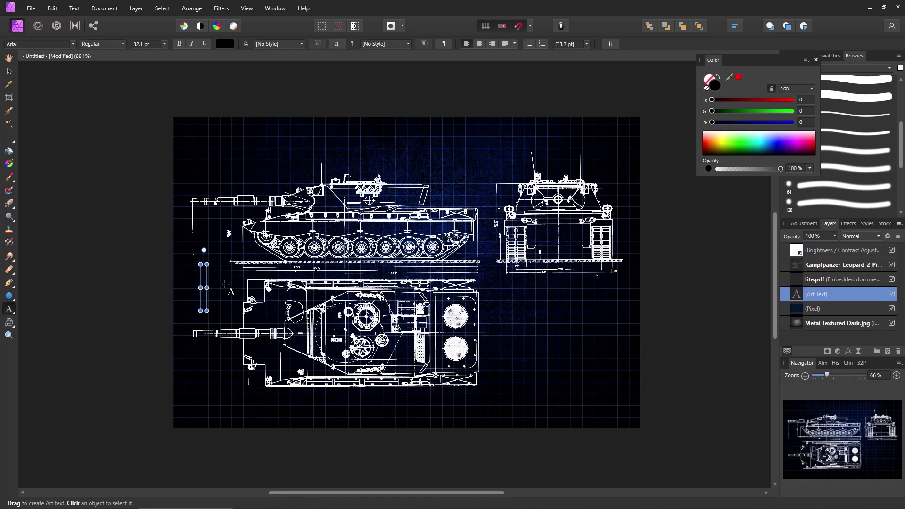
{"action": "left_click", "coordinate": [224, 284]}
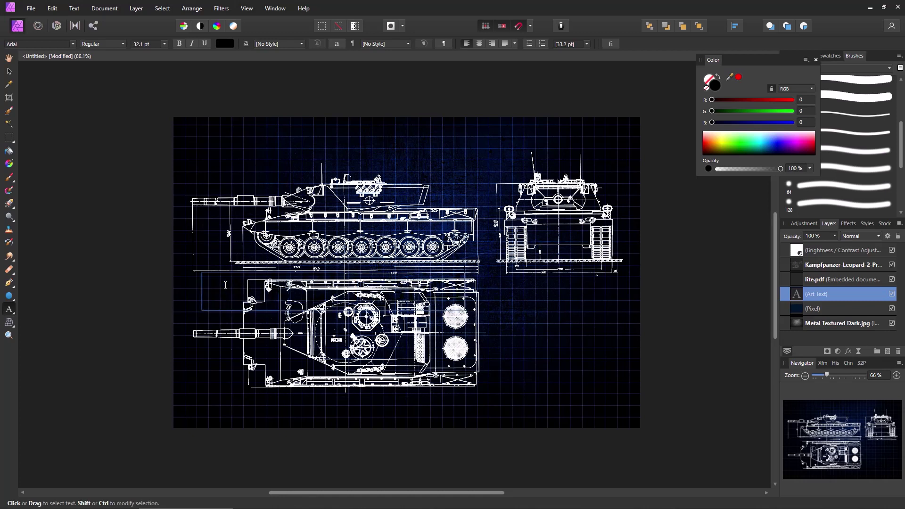
{"action": "key", "text": "ctrl+a"}
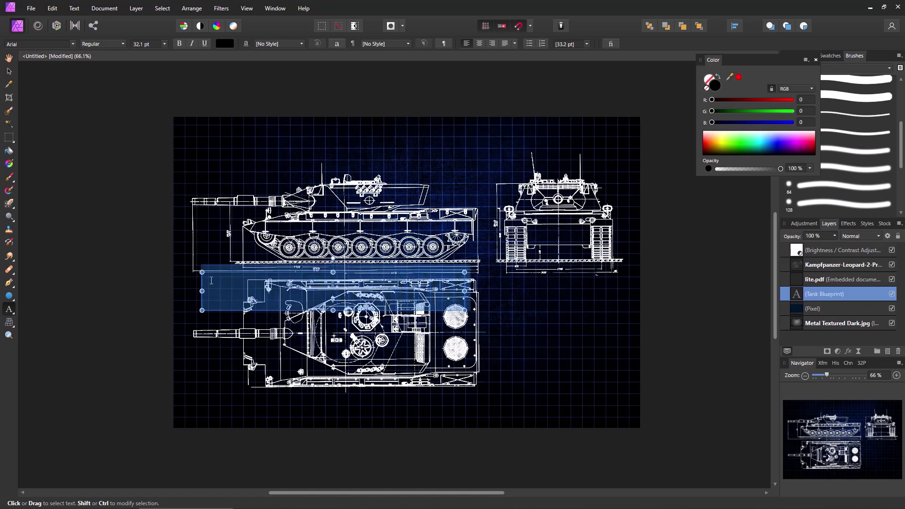
Step: Colour the Tank Blueprint text white, RGB 255, 255, 255, and move its layer above the Brightness / Contrast adjustment
{"action": "left_click", "coordinate": [225, 43]}
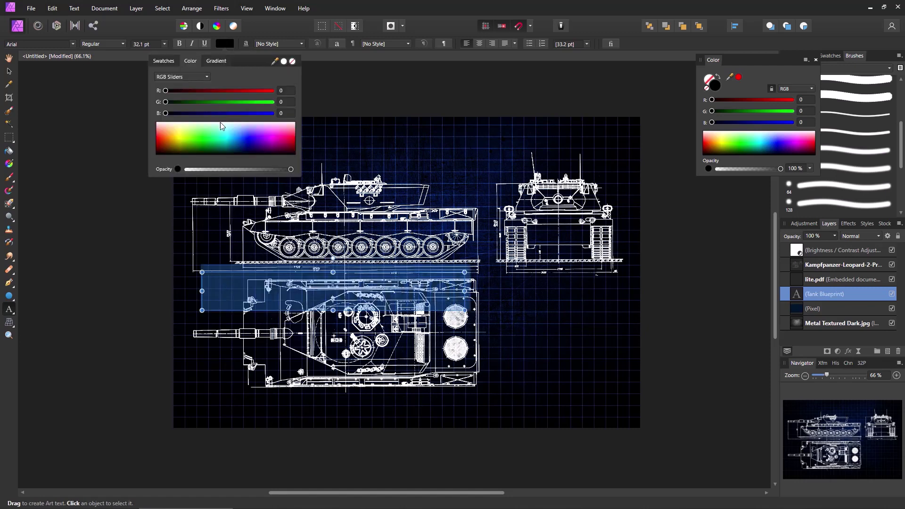
{"action": "left_click_drag", "start_coordinate": [220, 124], "coordinate": [142, 119]}
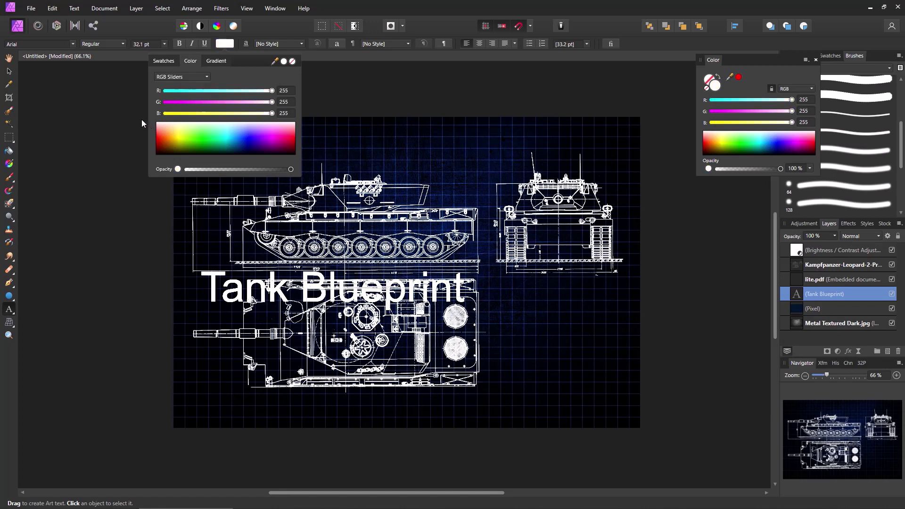
{"action": "left_click", "coordinate": [822, 294]}
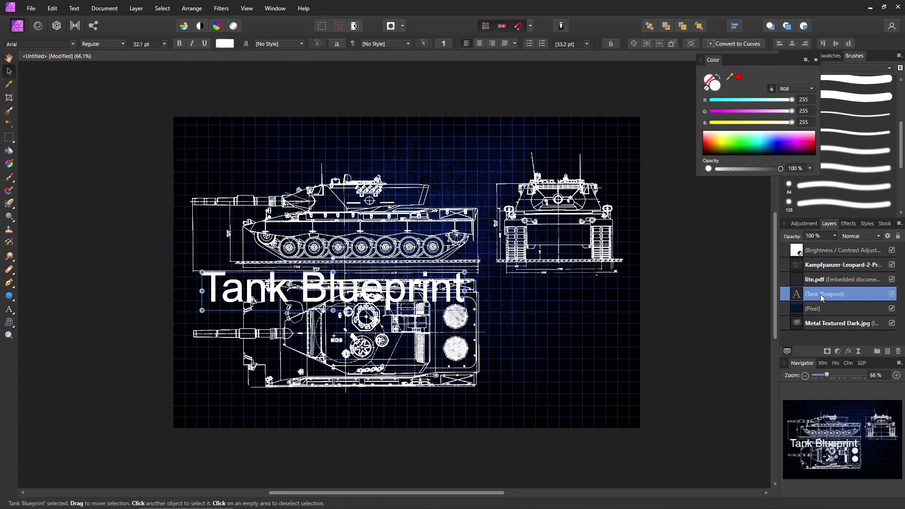
{"action": "left_click_drag", "start_coordinate": [824, 296], "coordinate": [822, 253]}
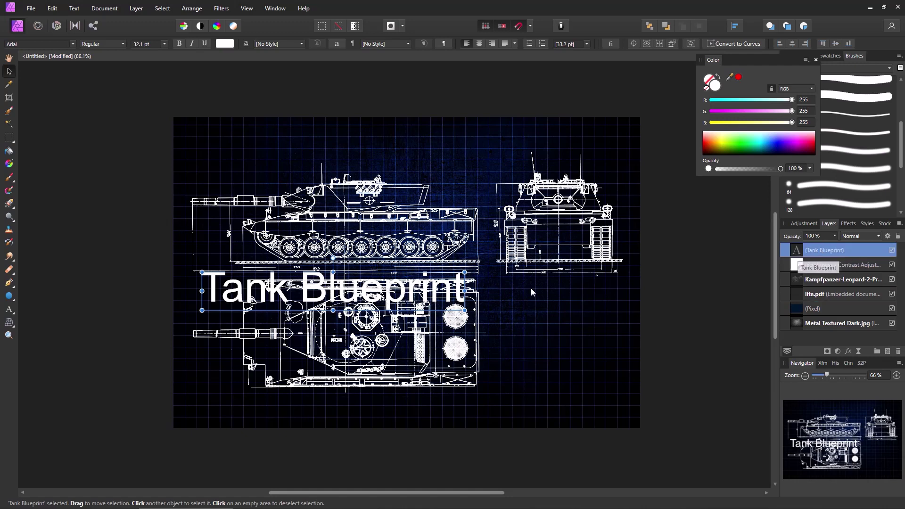
Step: Scale the Tank Blueprint text down to about 14.3 pt and place it in the canvas's lower-right area, below the tank's front view
{"action": "mouse_move", "coordinate": [292, 298]}
{"action": "left_mouse_down"}
{"action": "mouse_move", "coordinate": [388, 394]}
{"action": "mouse_move", "coordinate": [427, 378]}
{"action": "mouse_move", "coordinate": [404, 338]}
{"action": "left_mouse_up"}
{"action": "left_click_drag", "start_coordinate": [573, 345], "coordinate": [428, 324]}
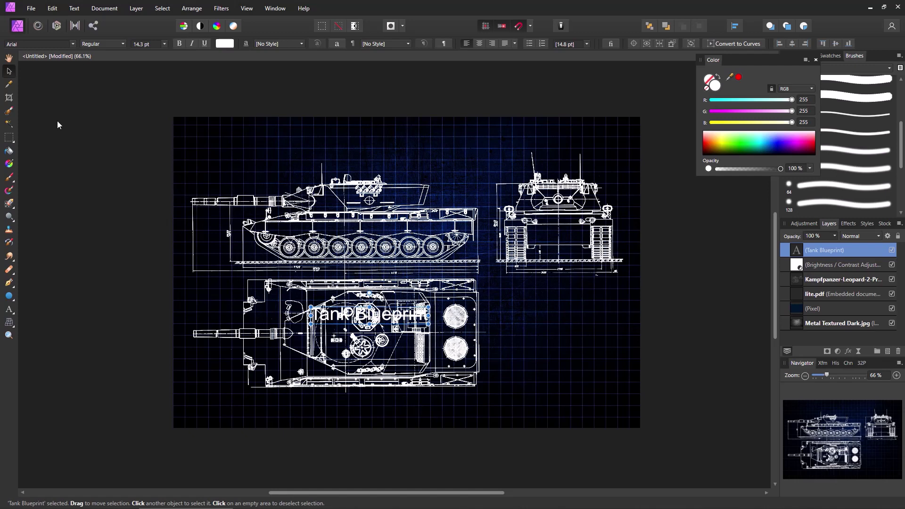
{"action": "left_click", "coordinate": [231, 264]}
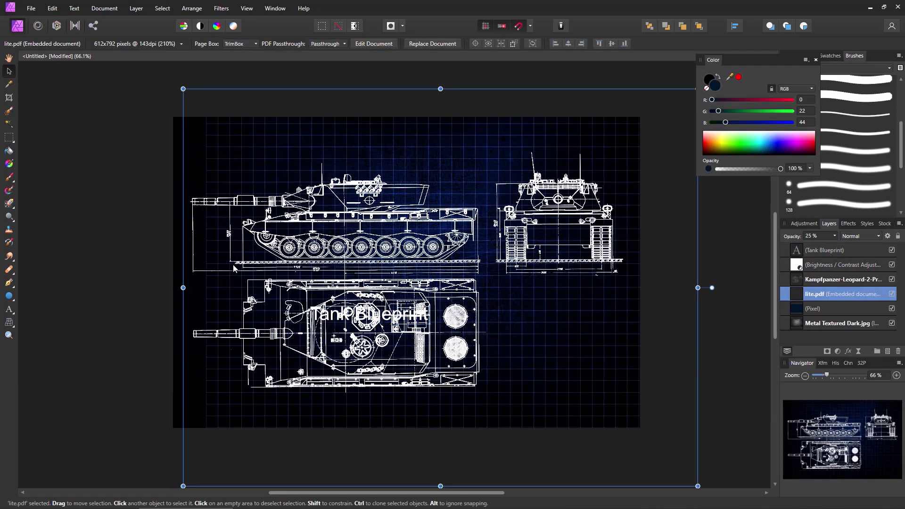
{"action": "key", "text": "ctrl+z"}
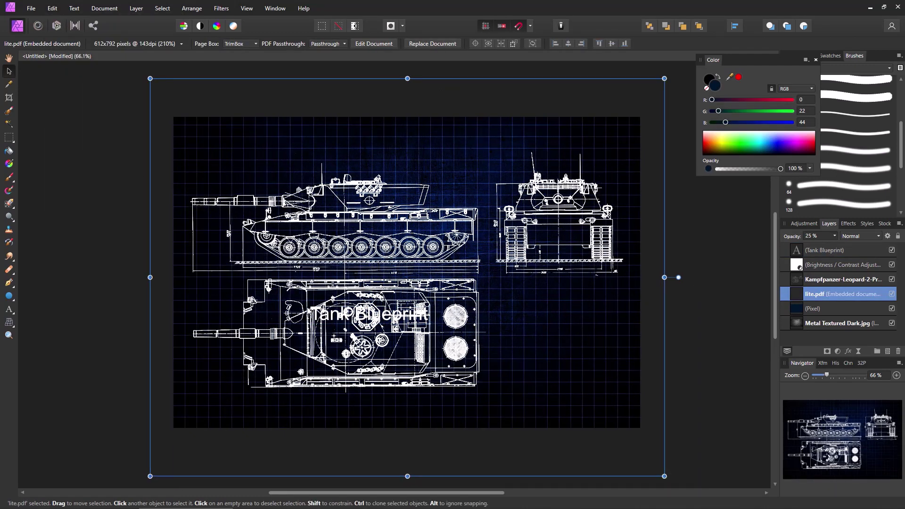
{"action": "left_click", "coordinate": [811, 253]}
{"action": "left_click_drag", "start_coordinate": [396, 318], "coordinate": [580, 396]}
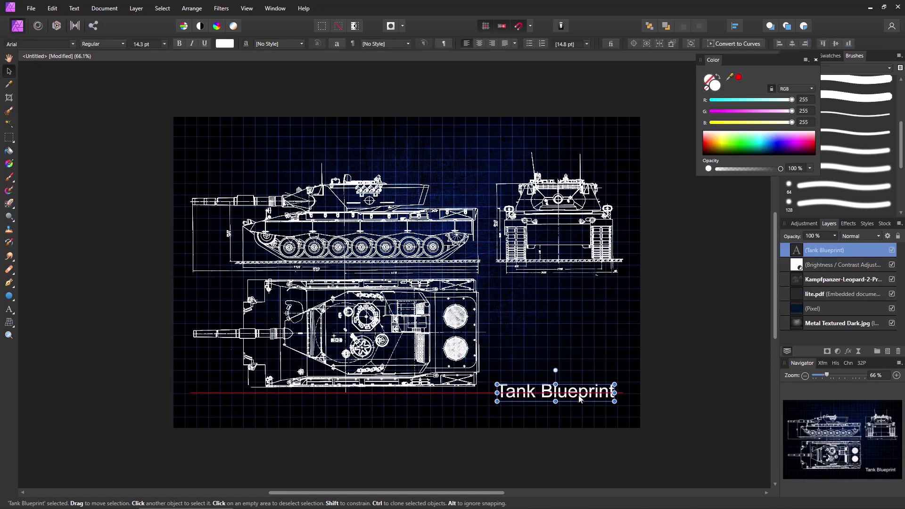
Step: Replace the title text with "German Panzer" and shift it slightly down and left within the canvas's lower-right corner
{"action": "left_click", "coordinate": [9, 310]}
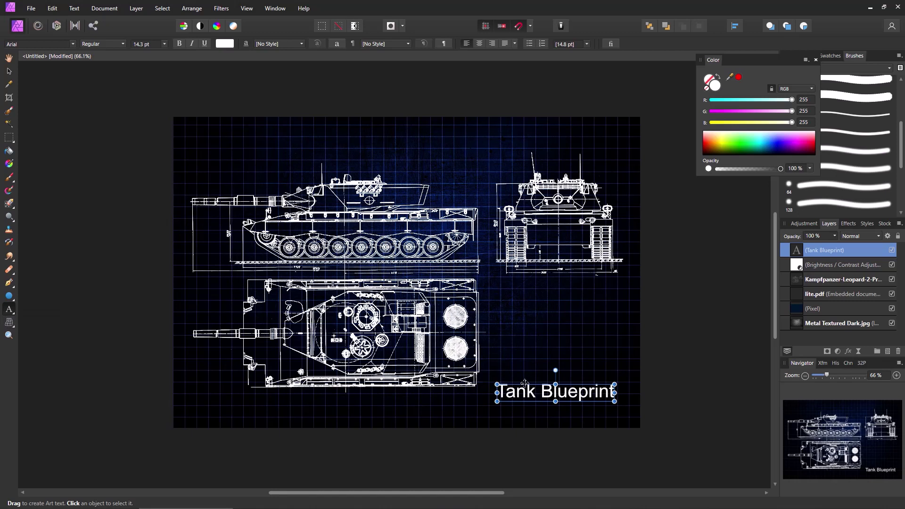
{"action": "key", "text": "ctrl+a"}
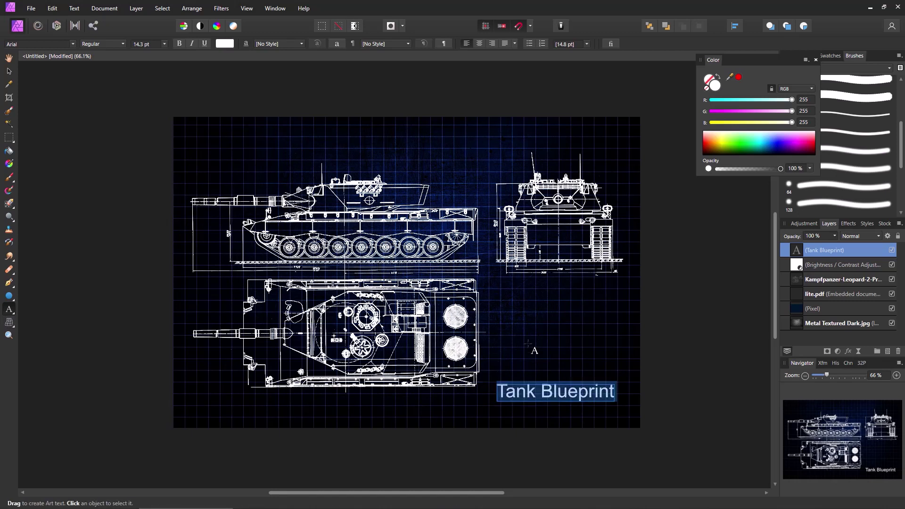
{"action": "type", "text": "German Pn"}
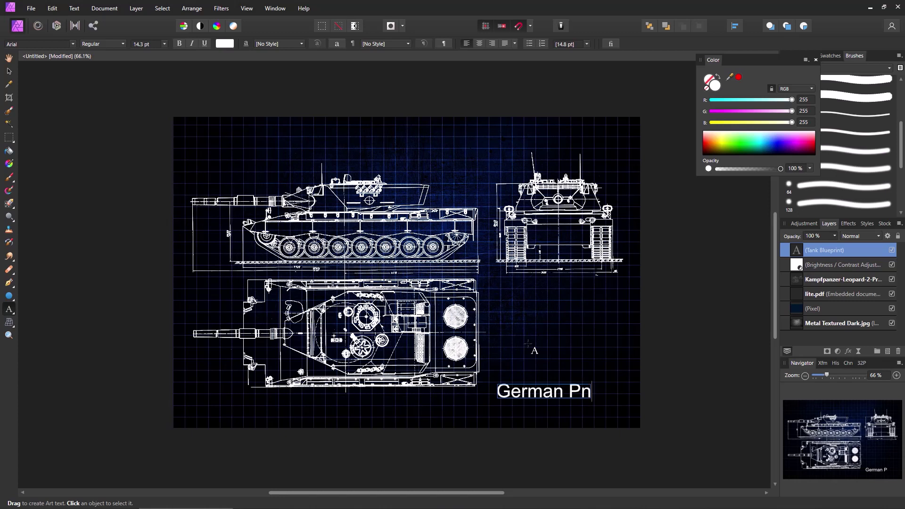
{"action": "key", "text": "BackSpace"}
{"action": "type", "text": "anzer"}
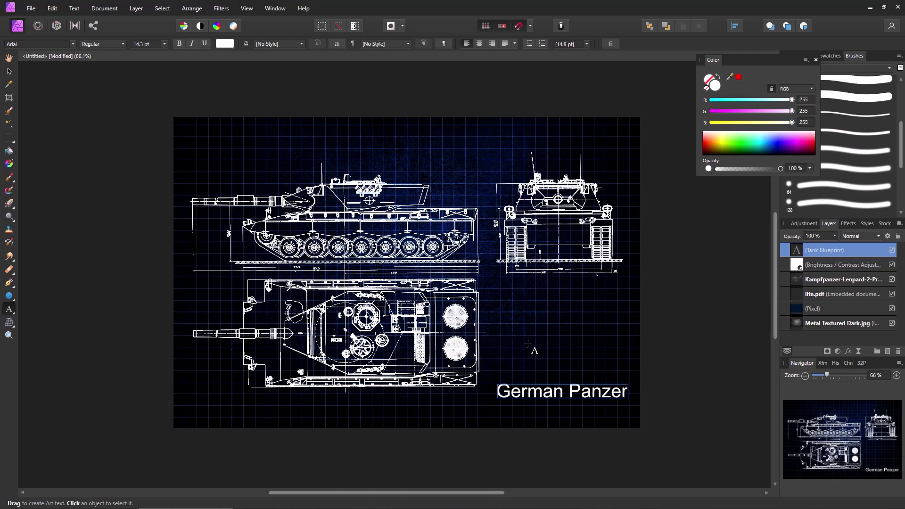
{"action": "key", "text": "Escape"}
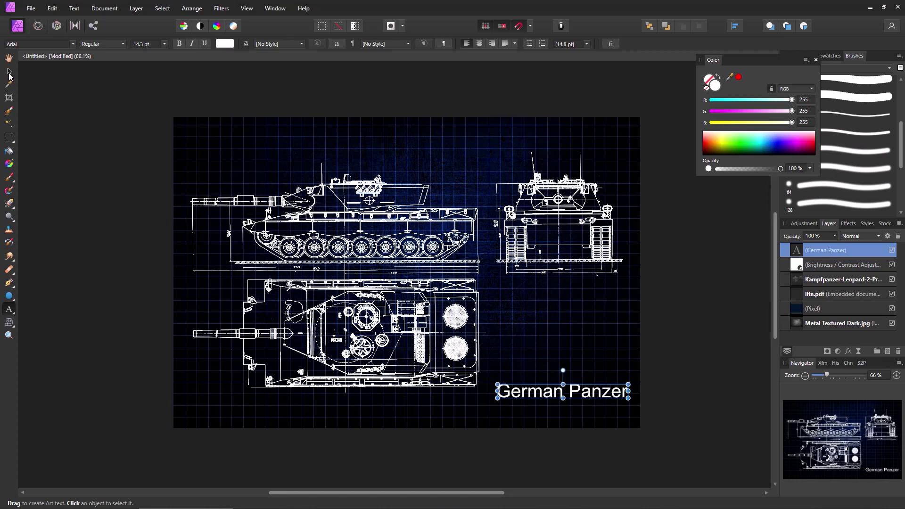
{"action": "left_click", "coordinate": [9, 71]}
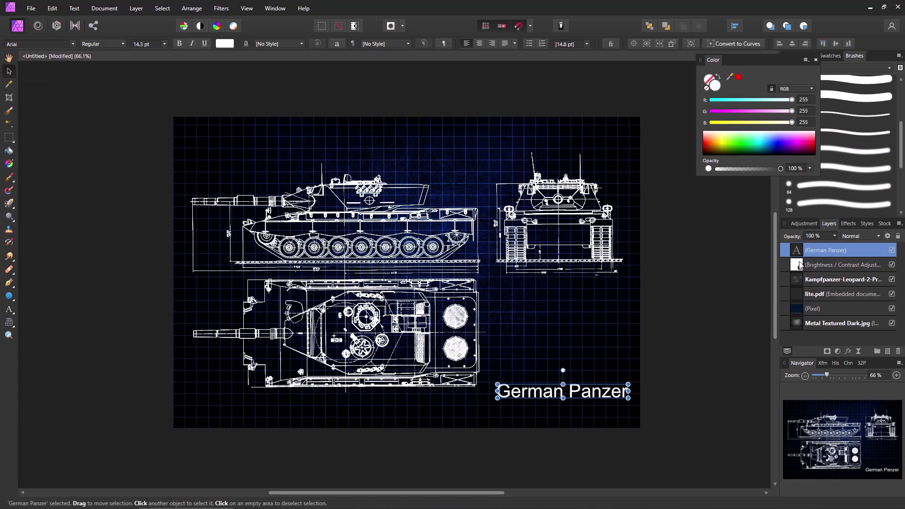
{"action": "left_click_drag", "start_coordinate": [583, 397], "coordinate": [569, 404]}
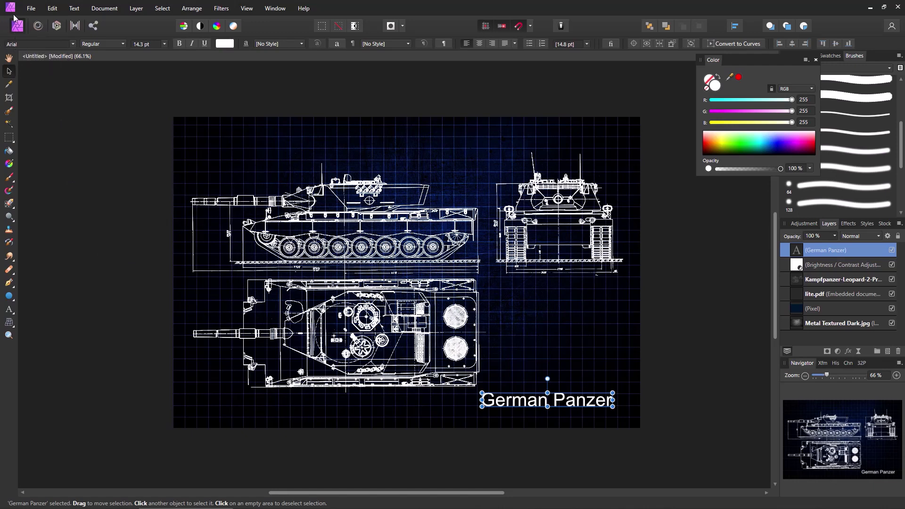
Step: Change the German Panzer title's font to Futura Md BT
{"action": "left_click", "coordinate": [72, 43]}
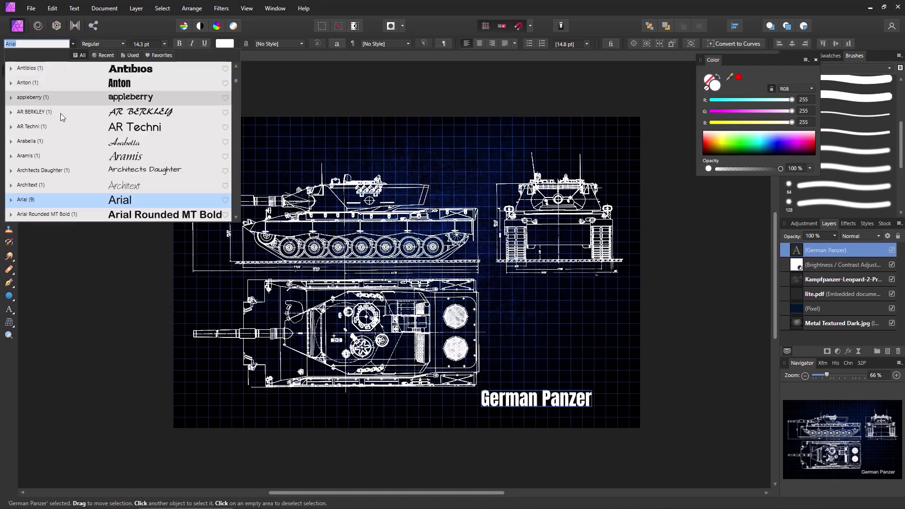
{"action": "scroll", "coordinate": [58, 146], "scroll_direction": "down", "scroll_amount": 7}
{"action": "scroll", "coordinate": [58, 146], "scroll_direction": "down", "scroll_amount": 4}
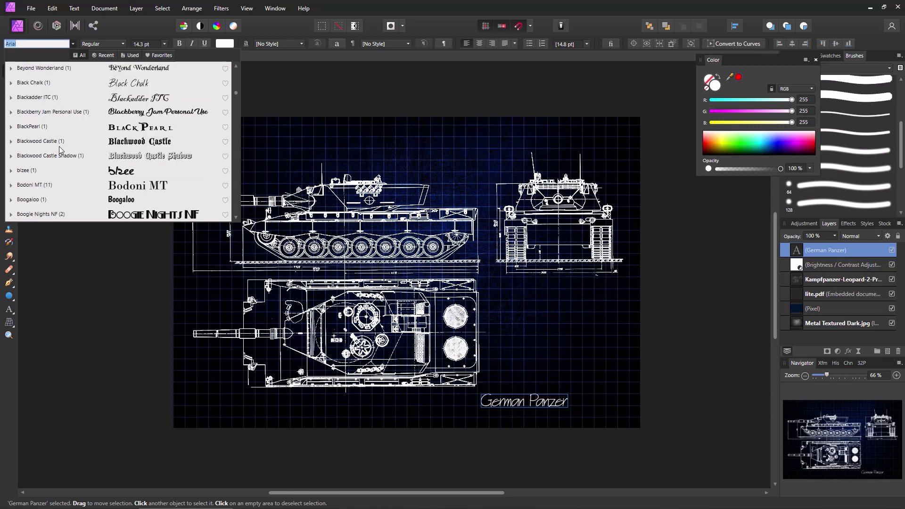
{"action": "scroll", "coordinate": [58, 146], "scroll_direction": "up", "scroll_amount": 3}
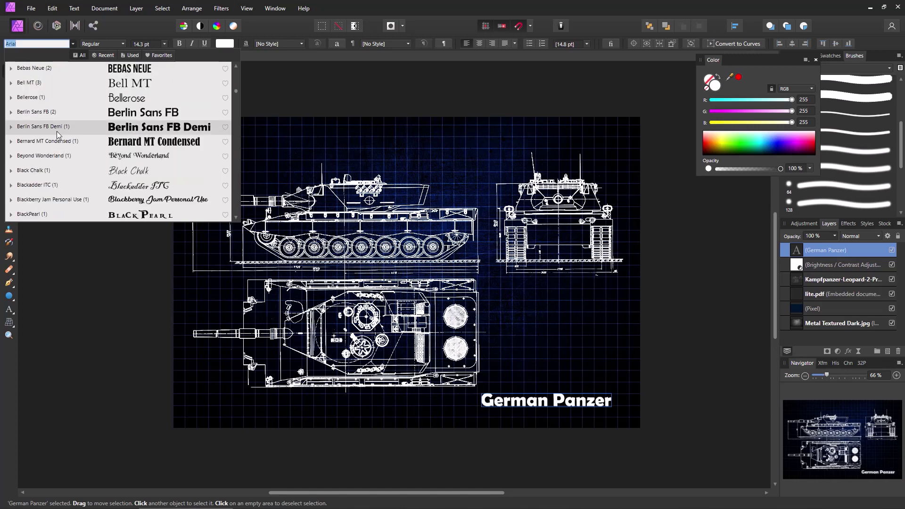
{"action": "scroll", "coordinate": [59, 134], "scroll_direction": "down", "scroll_amount": 2}
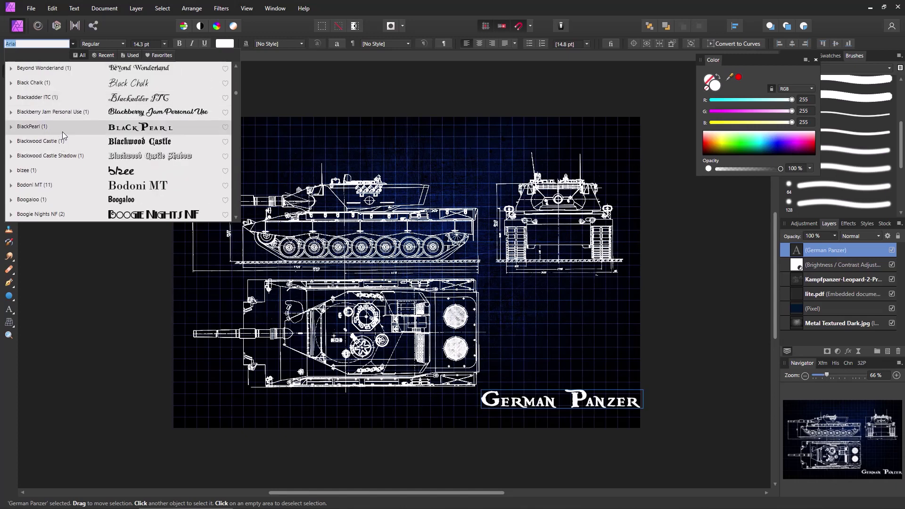
{"action": "scroll", "coordinate": [63, 137], "scroll_direction": "down", "scroll_amount": 10}
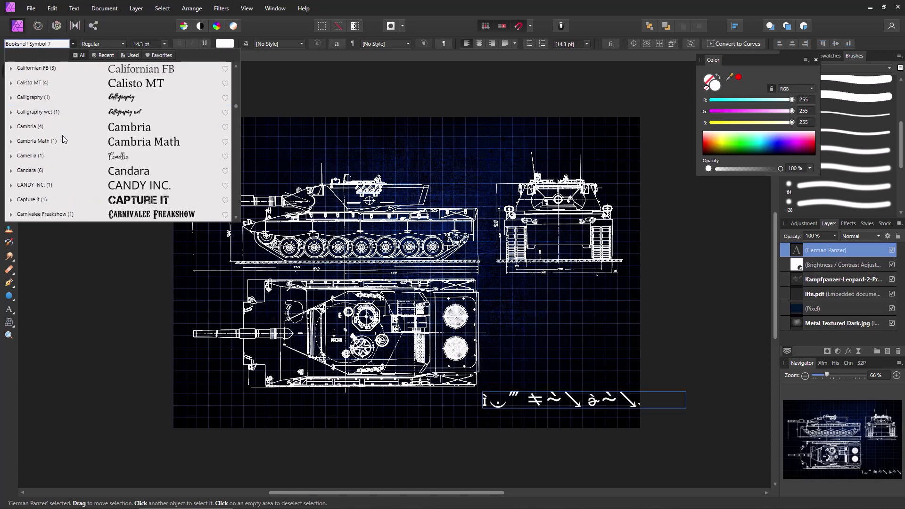
{"action": "scroll", "coordinate": [64, 140], "scroll_direction": "down", "scroll_amount": 10}
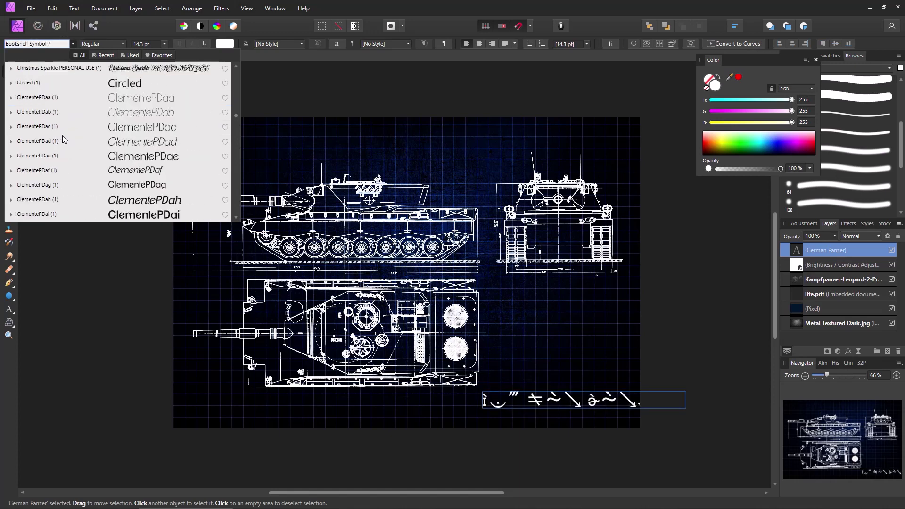
{"action": "scroll", "coordinate": [65, 140], "scroll_direction": "down", "scroll_amount": 12}
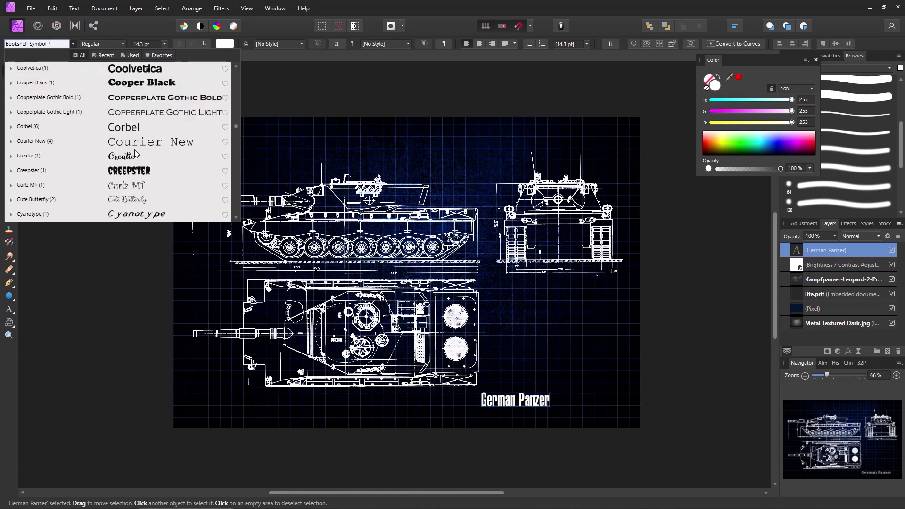
{"action": "scroll", "coordinate": [136, 153], "scroll_direction": "down", "scroll_amount": 10}
{"action": "scroll", "coordinate": [117, 142], "scroll_direction": "up", "scroll_amount": 14}
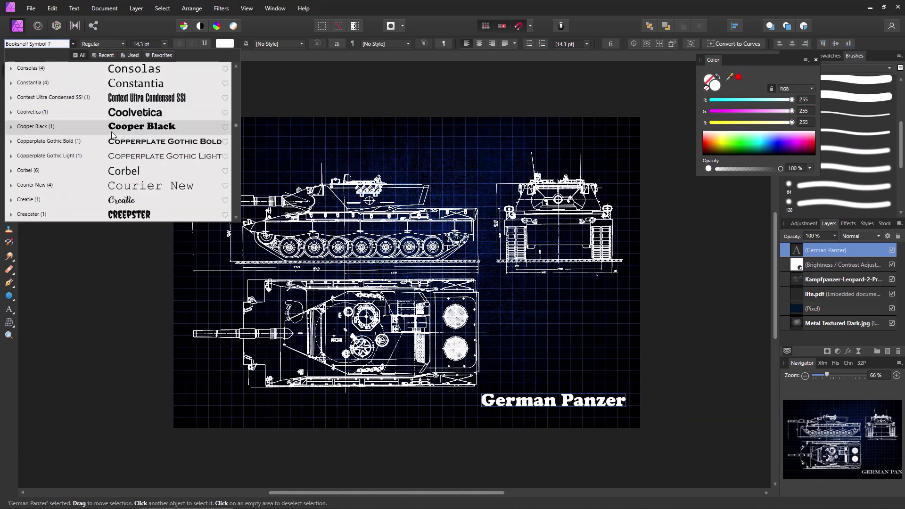
{"action": "scroll", "coordinate": [108, 156], "scroll_direction": "down", "scroll_amount": 12}
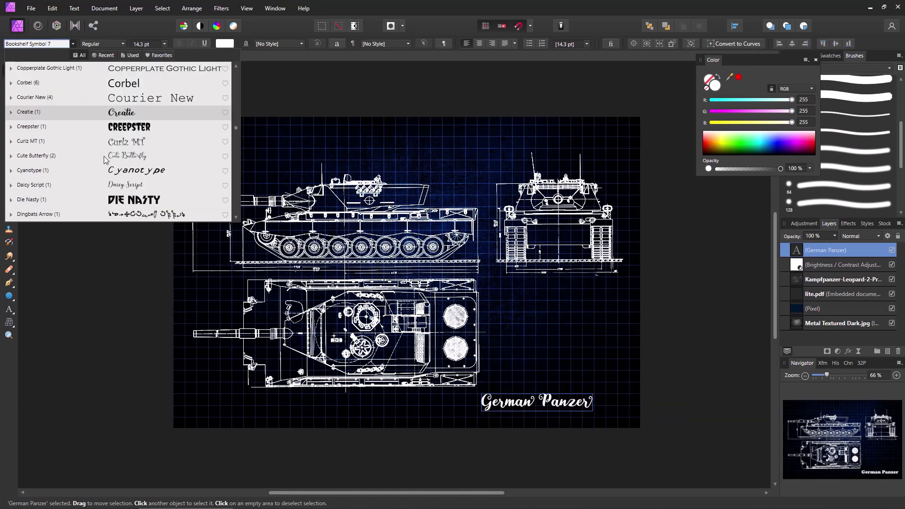
{"action": "scroll", "coordinate": [104, 159], "scroll_direction": "down", "scroll_amount": 8}
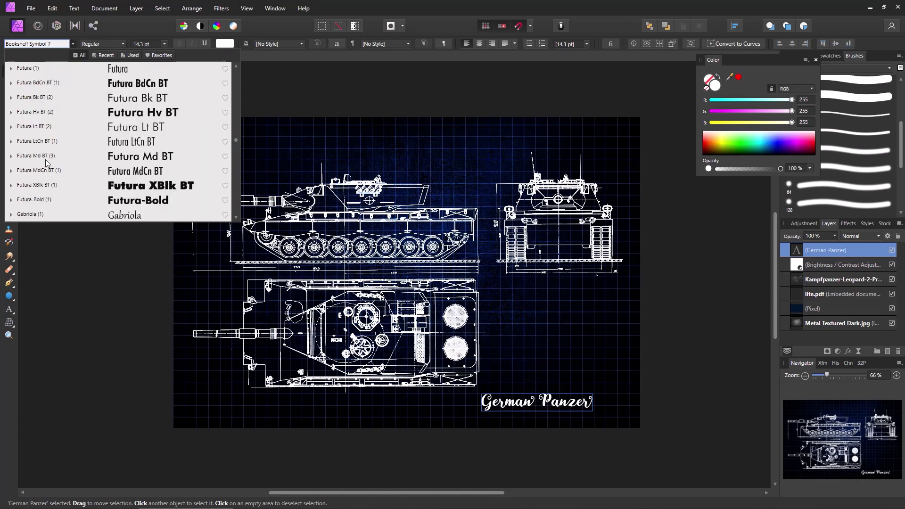
{"action": "left_click", "coordinate": [47, 158]}
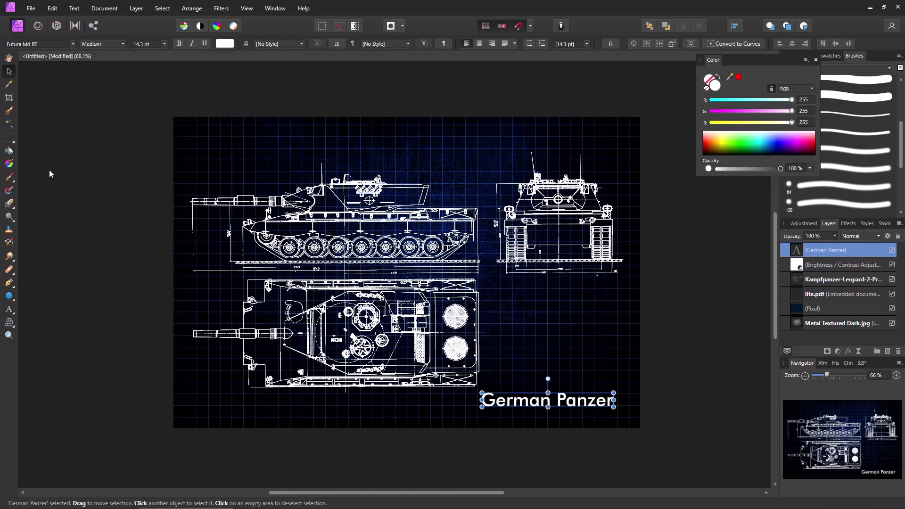
Step: Shift the embedded lite.pdf grid slightly left and down behind the tank drawing
{"action": "left_click", "coordinate": [545, 350]}
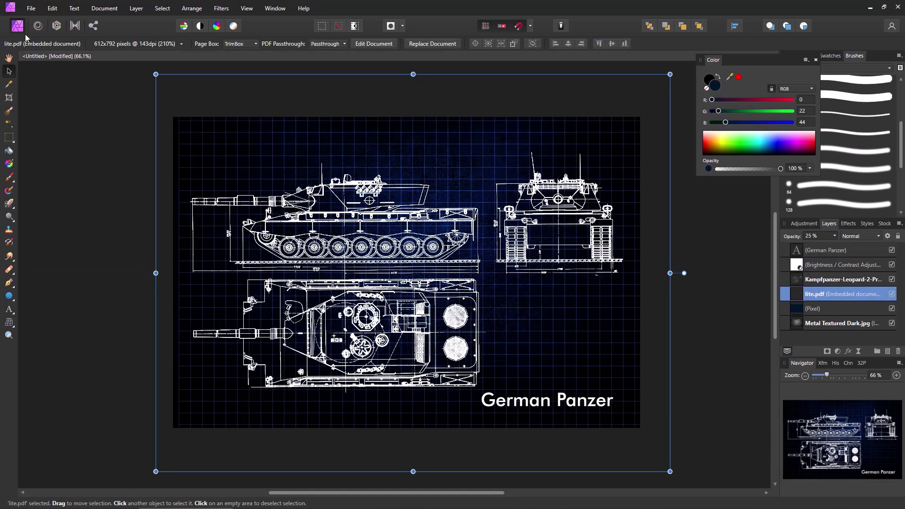
{"action": "left_click_drag", "start_coordinate": [594, 458], "coordinate": [588, 463]}
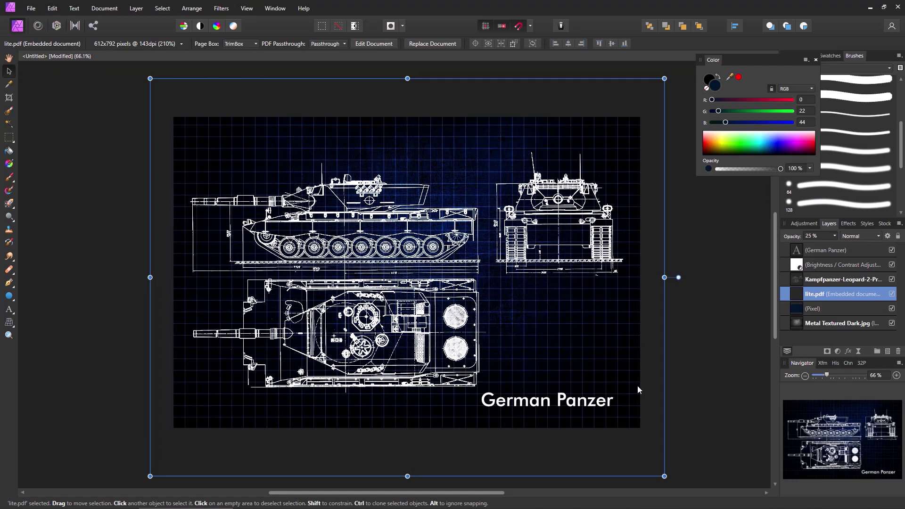
Step: Move the German Panzer title to the horizontal centre of the canvas, beneath the tank's top view, and deselect it
{"action": "left_click", "coordinate": [817, 250]}
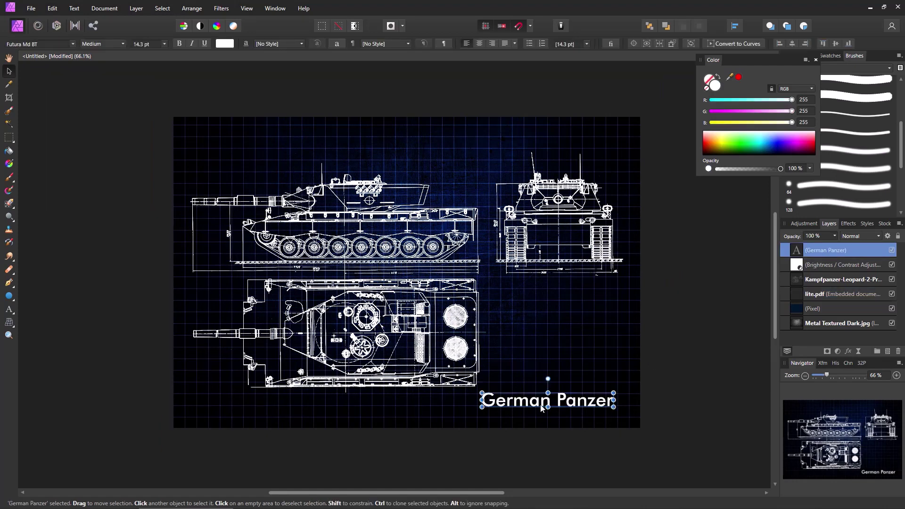
{"action": "left_click_drag", "start_coordinate": [527, 402], "coordinate": [375, 409]}
{"action": "left_click", "coordinate": [319, 458]}
{"action": "left_click", "coordinate": [86, 382]}
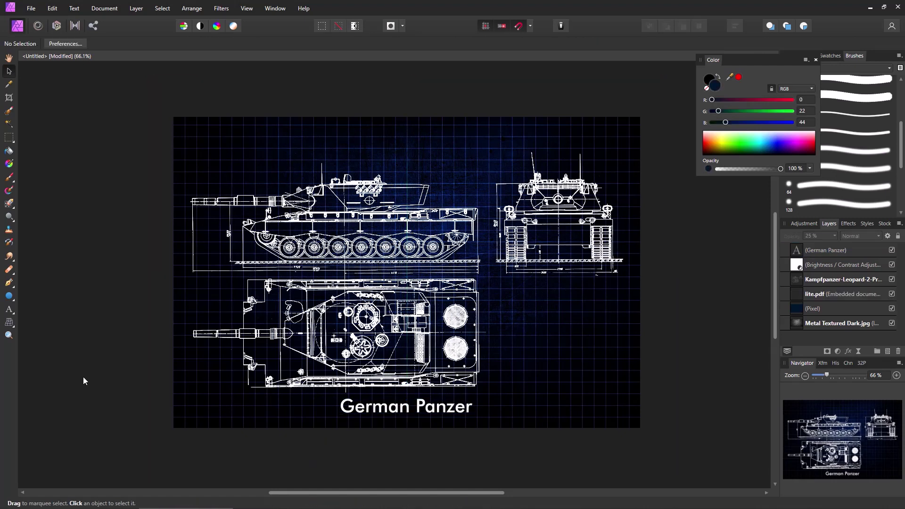
Step: Move the Kampfpanzer Leopard 2 drawing layer slightly upward to widen the gap above the title, and deselect it
{"action": "left_click", "coordinate": [822, 281]}
{"action": "mouse_move", "coordinate": [433, 276]}
{"action": "left_mouse_down"}
{"action": "mouse_move", "coordinate": [423, 260]}
{"action": "mouse_move", "coordinate": [431, 268]}
{"action": "left_mouse_up"}
{"action": "left_click", "coordinate": [120, 243]}
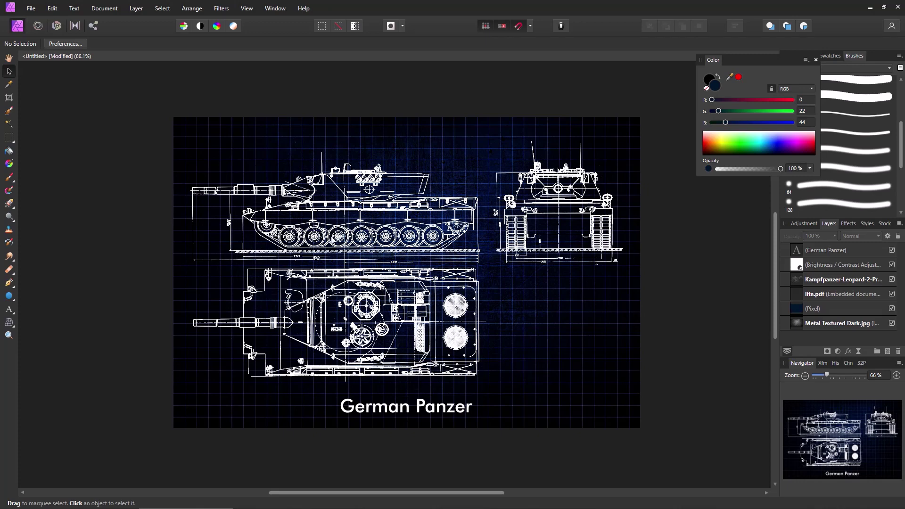
{"action": "scroll", "coordinate": [332, 240], "scroll_direction": "up", "scroll_amount": 3}
{"action": "scroll", "coordinate": [332, 240], "scroll_direction": "down", "scroll_amount": 2}
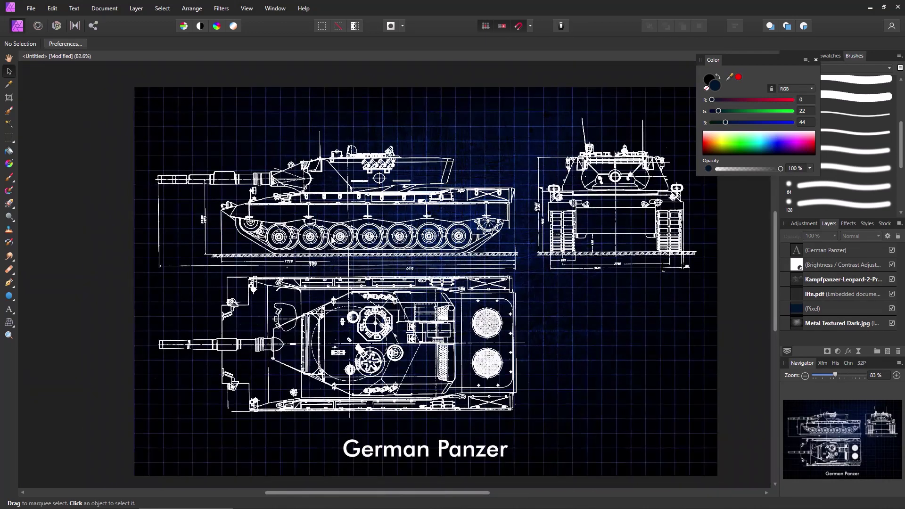
{"action": "scroll", "coordinate": [332, 241], "scroll_direction": "down", "scroll_amount": 1}
{"action": "left_click", "coordinate": [31, 9]}
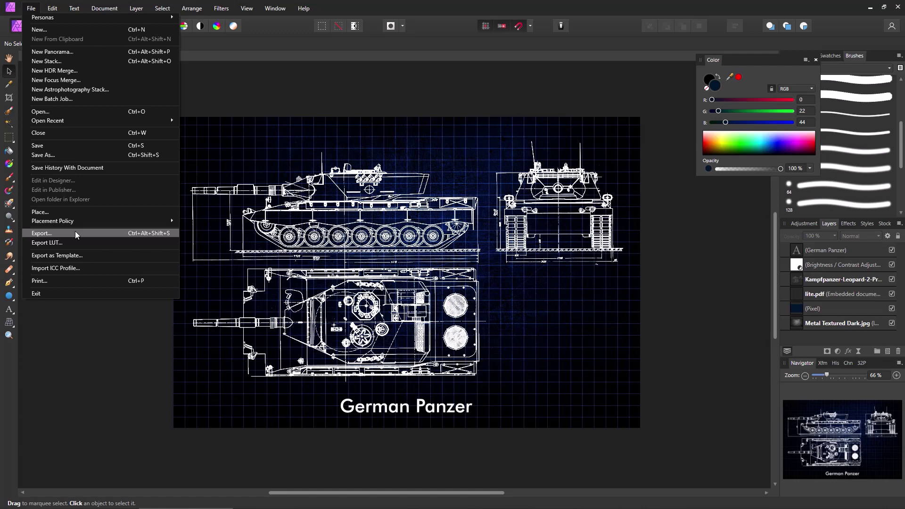
Step: Brighten the background by adding Brightness / Contrast adjustments above the lite.pdf grid, using the Lighter (25%) and Lower Contrast (-25%) presets
{"action": "left_click", "coordinate": [218, 96]}
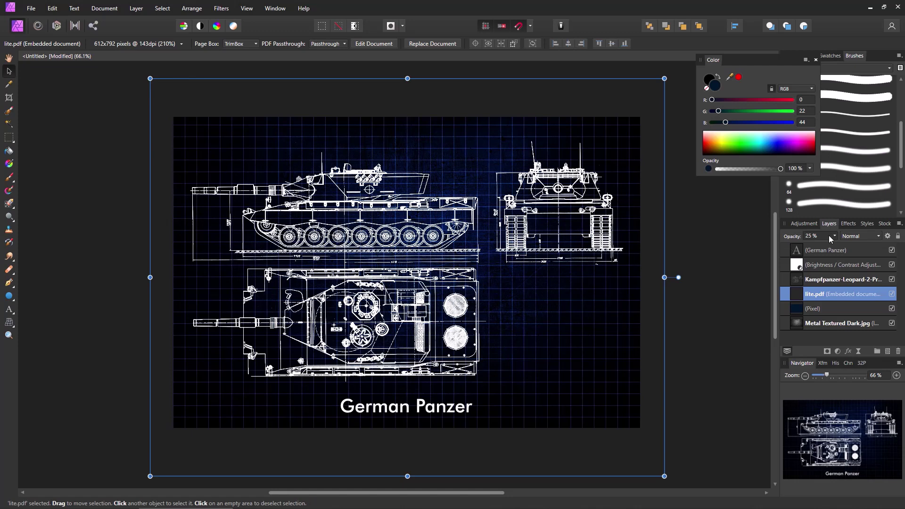
{"action": "left_click", "coordinate": [803, 224]}
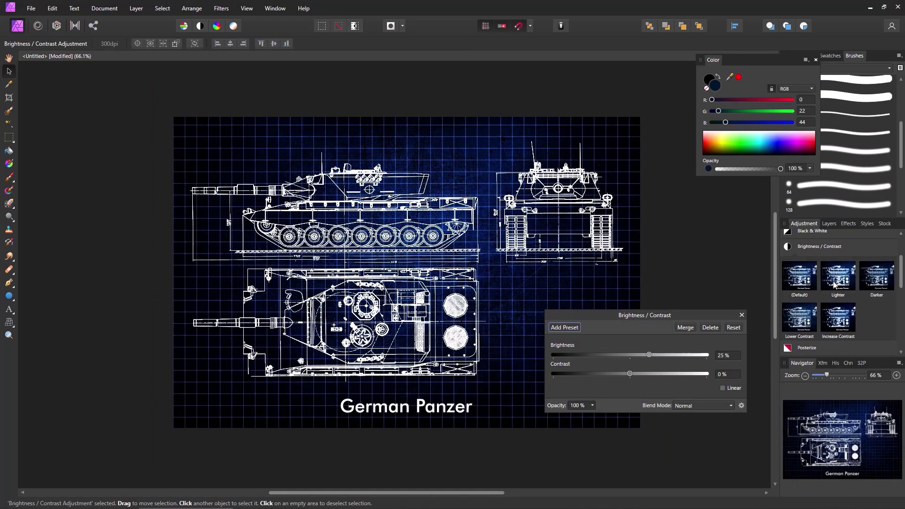
{"action": "left_click", "coordinate": [803, 285]}
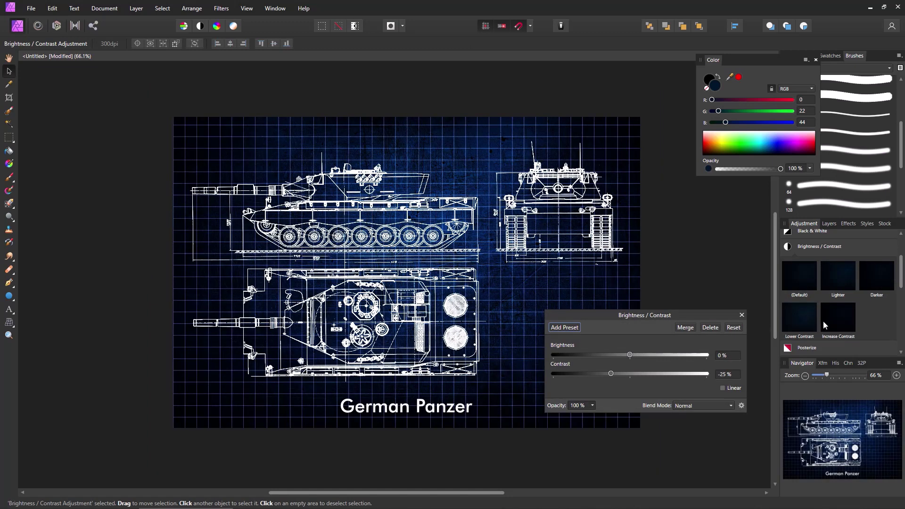
{"action": "left_click", "coordinate": [815, 324]}
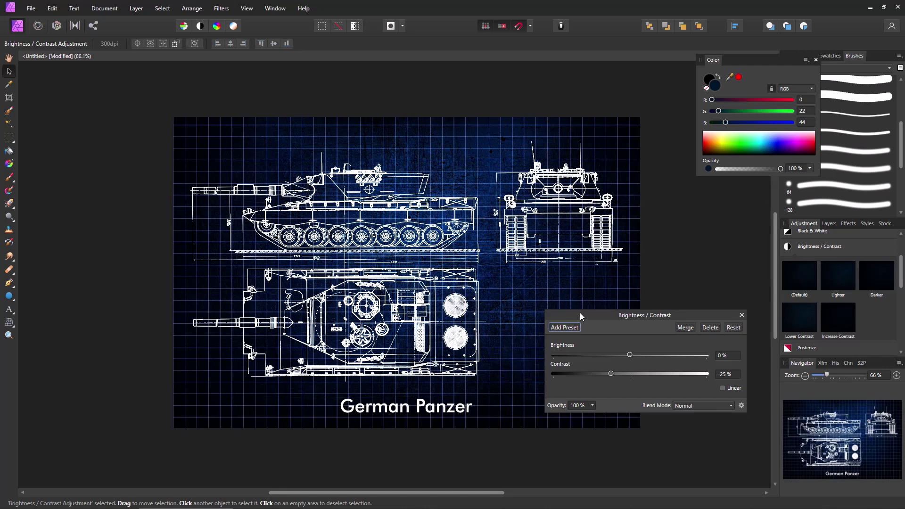
{"action": "left_click", "coordinate": [741, 315]}
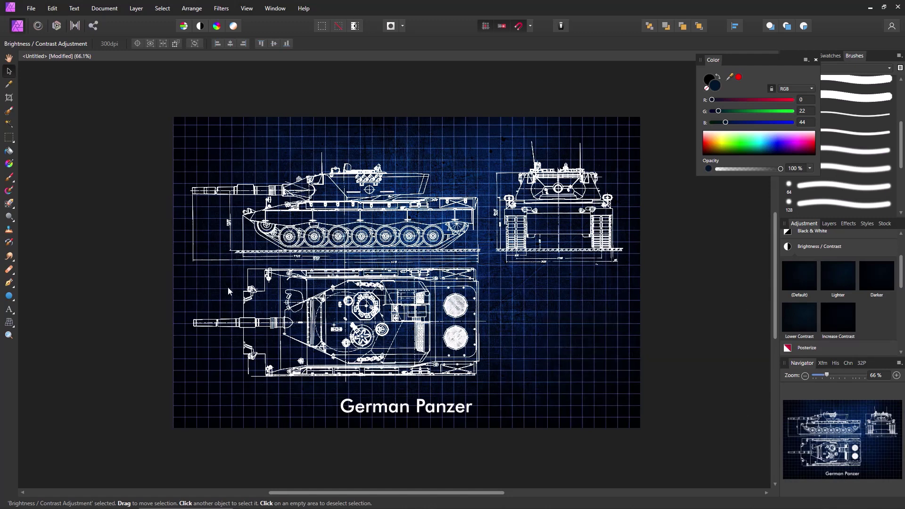